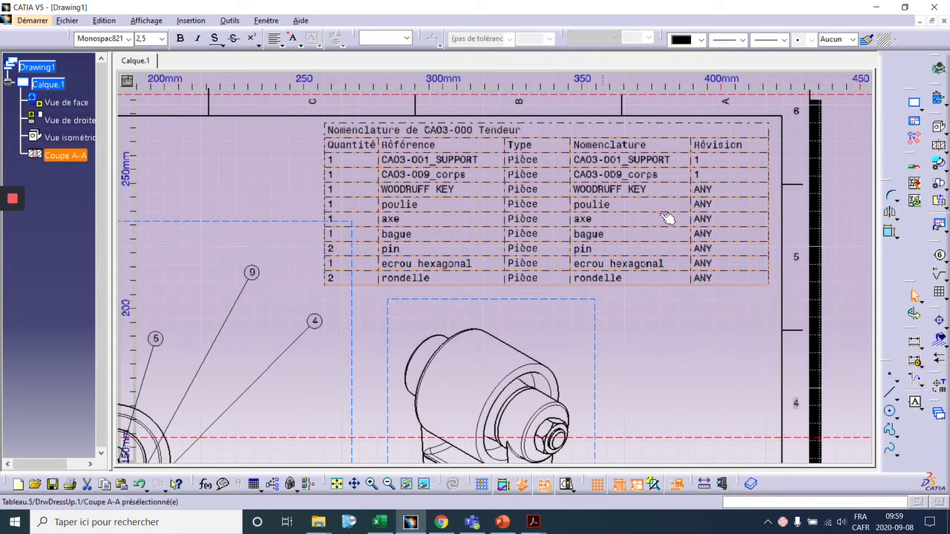
Step: Delete the bill of materials table from the drawing and switch to the CAO3-000 Tendeur.CATProduct window
key(Delete)
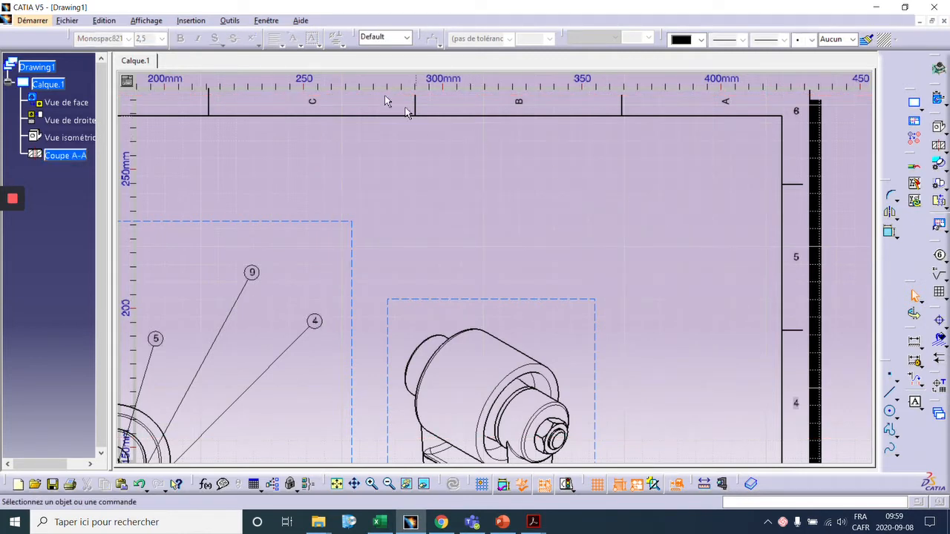
click(229, 20)
mouse_move(266, 20)
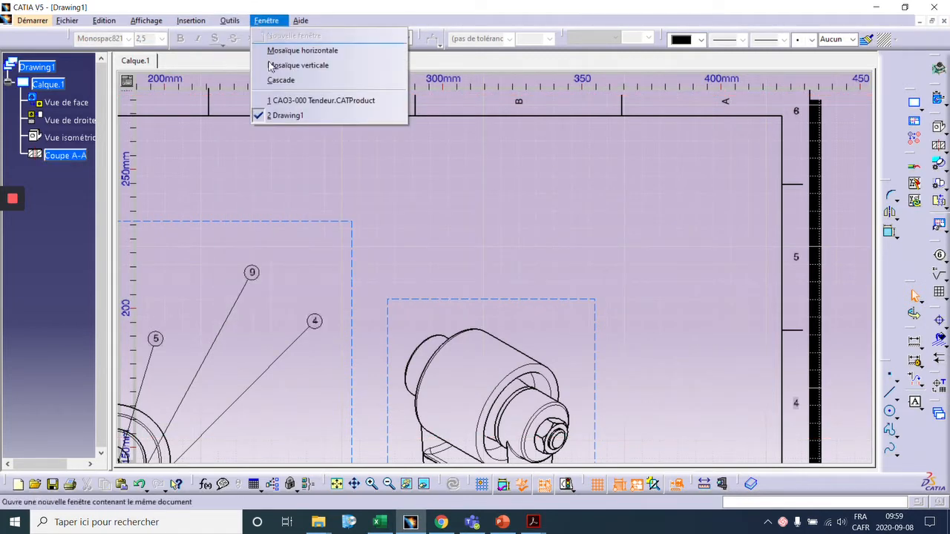
click(271, 100)
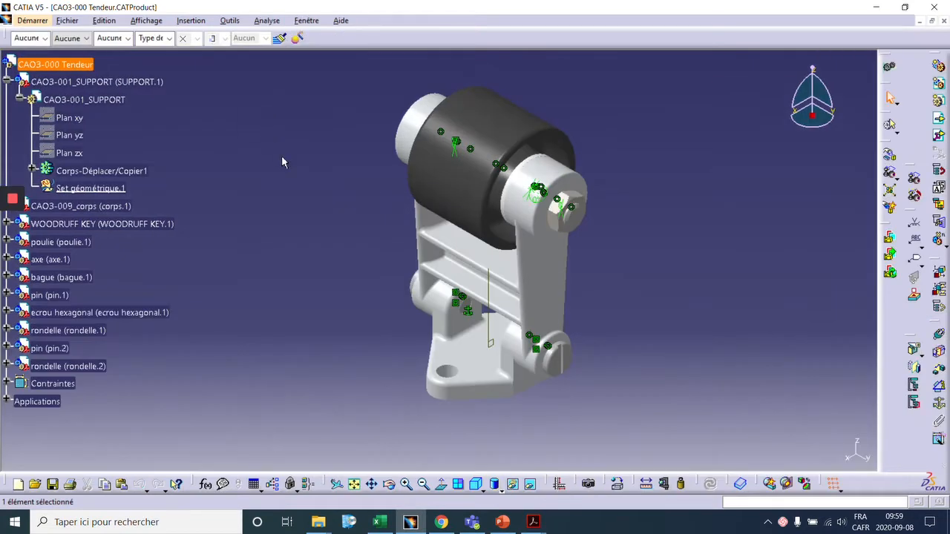
Step: Switch the assembly to the Product Structure workbench and open the display format definition of its bill of materials (Nomenclature)
click(32, 20)
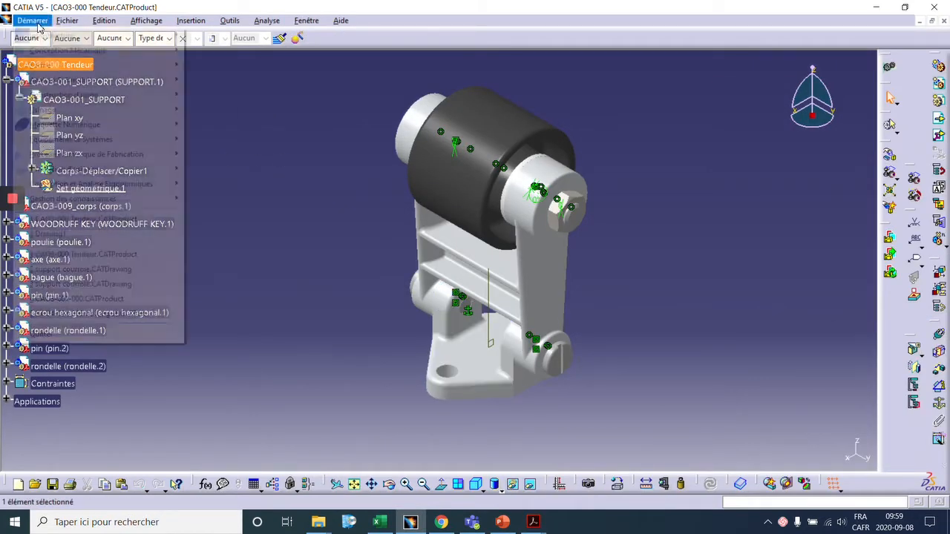
mouse_move(64, 41)
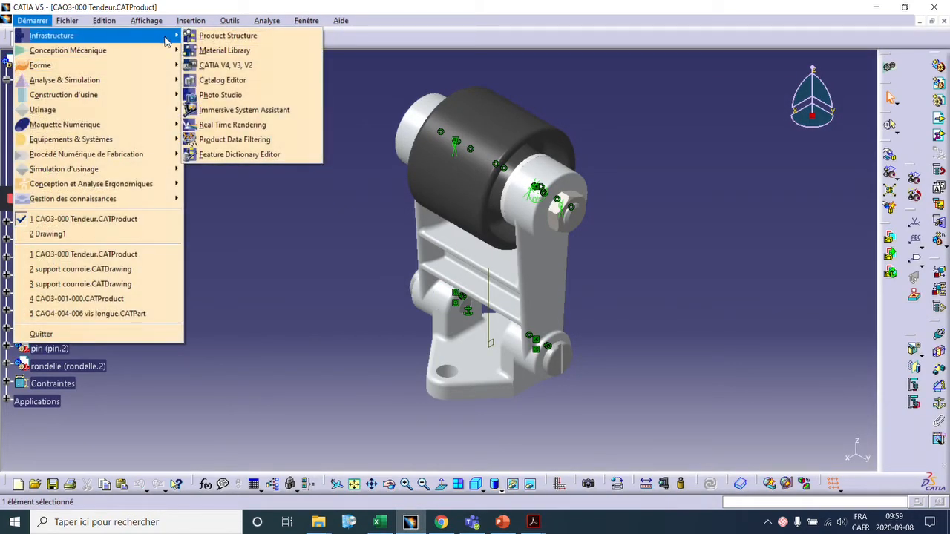
click(284, 42)
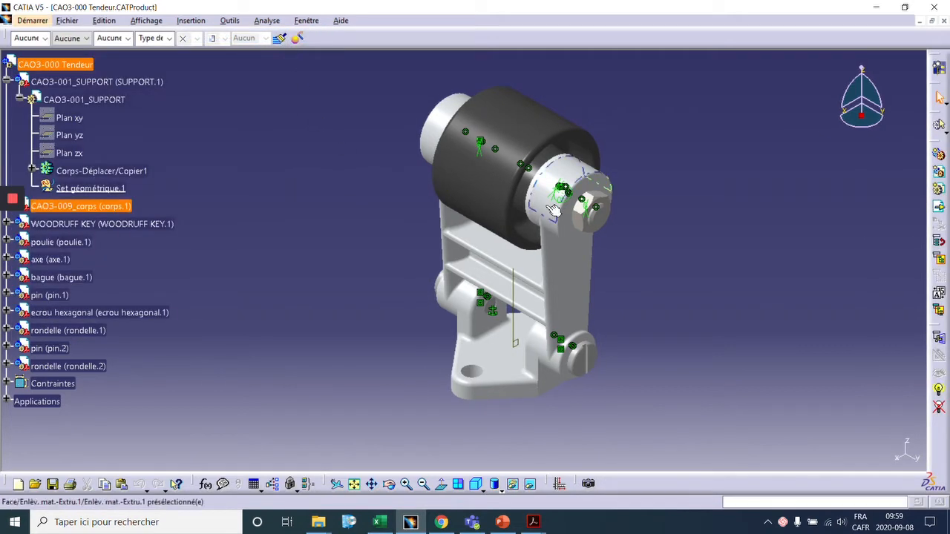
click(267, 20)
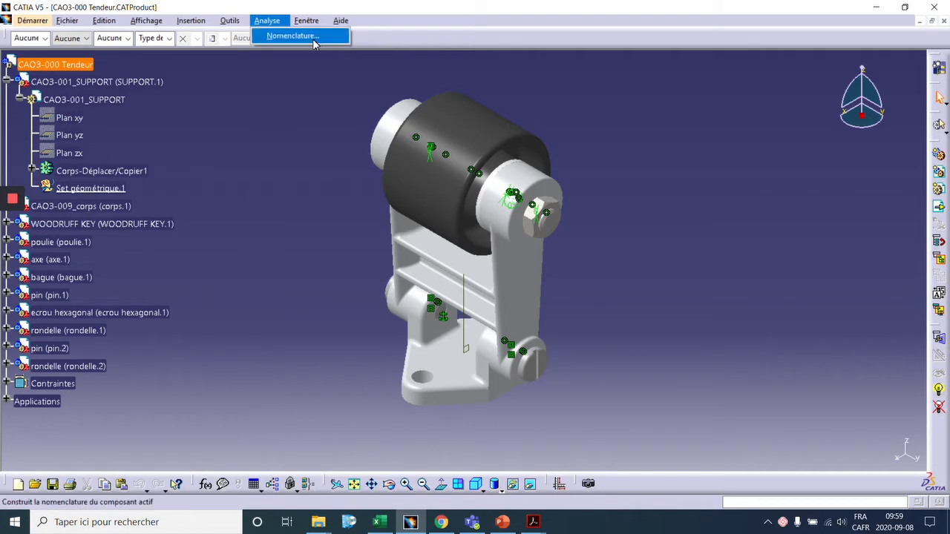
click(296, 37)
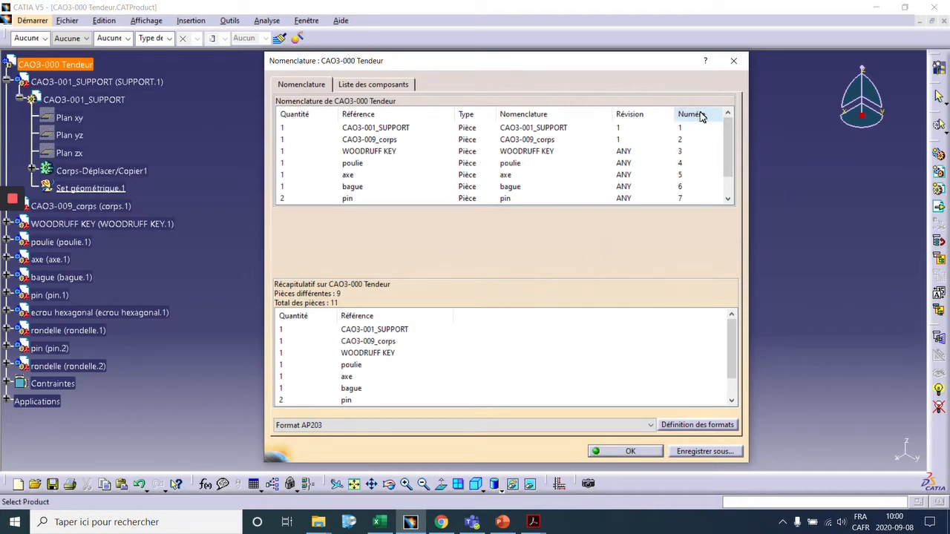
click(694, 425)
Step: Hide the Numéro property of the bill of materials and add it back to the displayed properties
drag(716, 141, 510, 93)
click(364, 225)
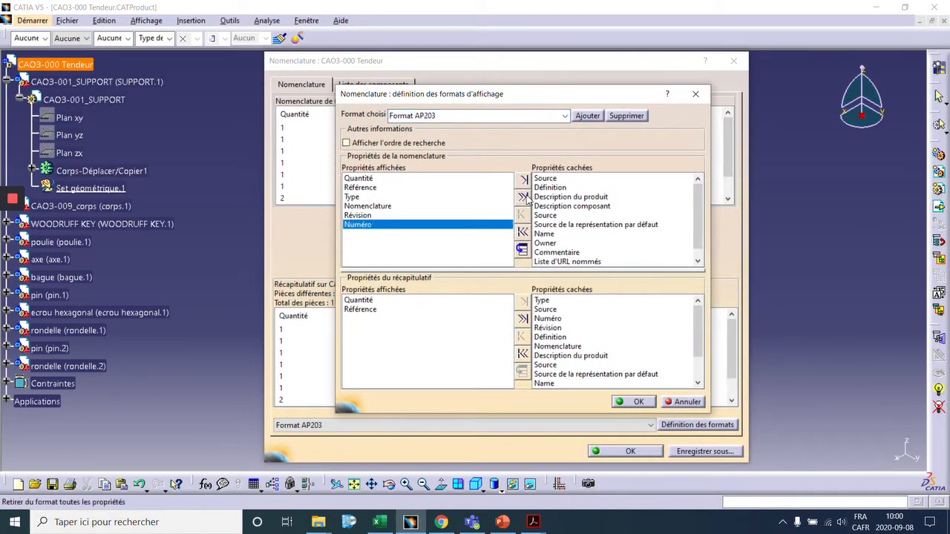
click(523, 179)
click(583, 245)
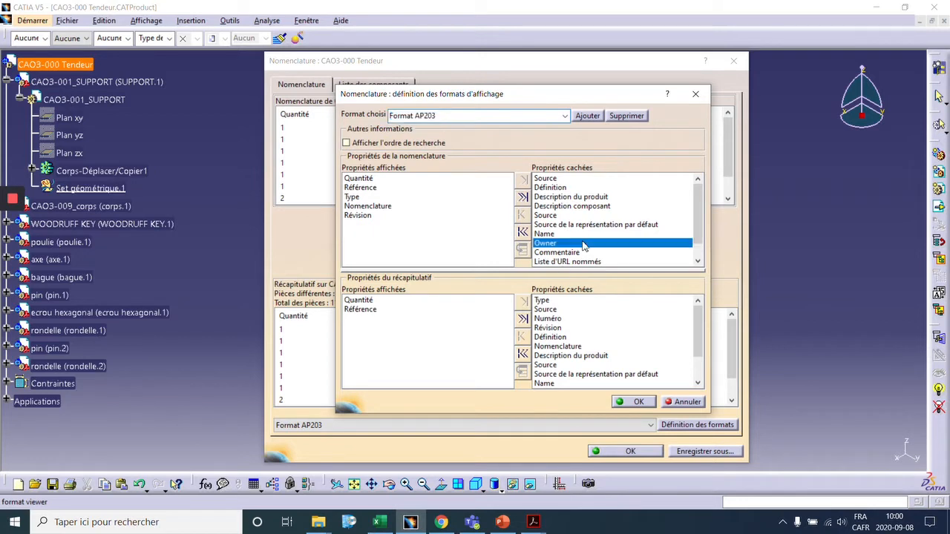
scroll(575, 255, down, 2)
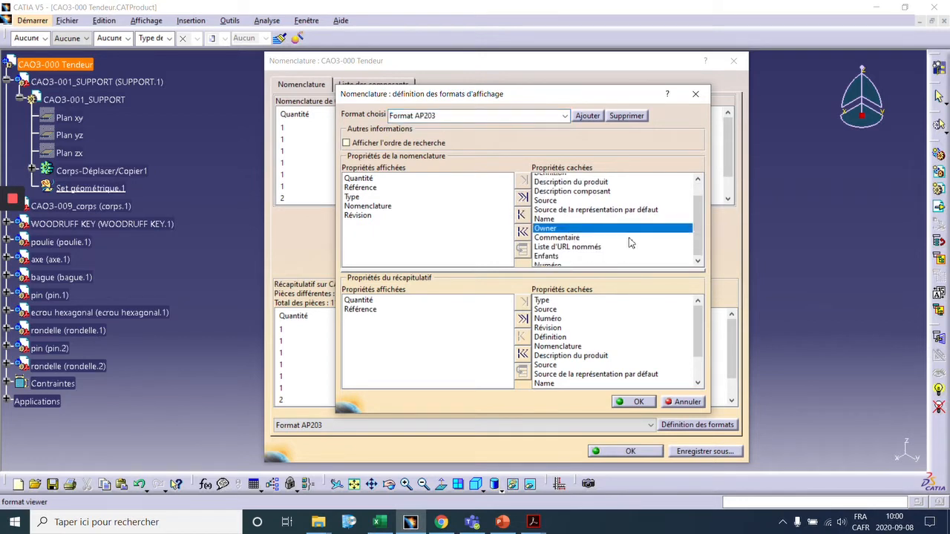
click(576, 262)
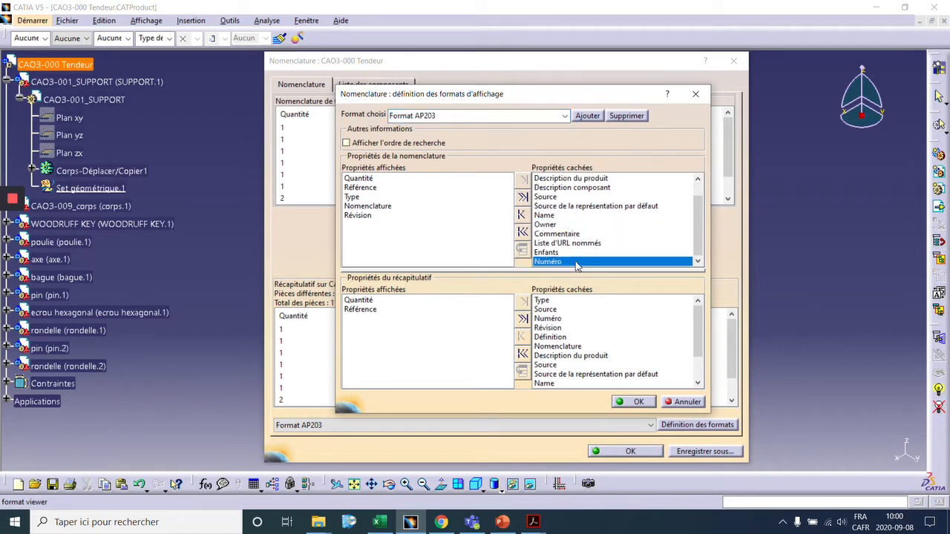
click(522, 216)
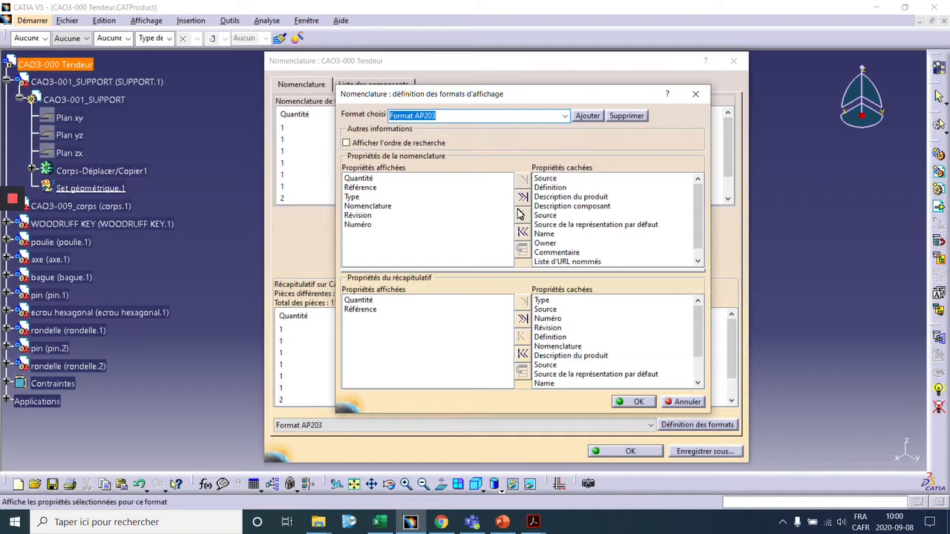
Step: Display every bill of materials property, and clear the displayed list by hiding them all
click(392, 226)
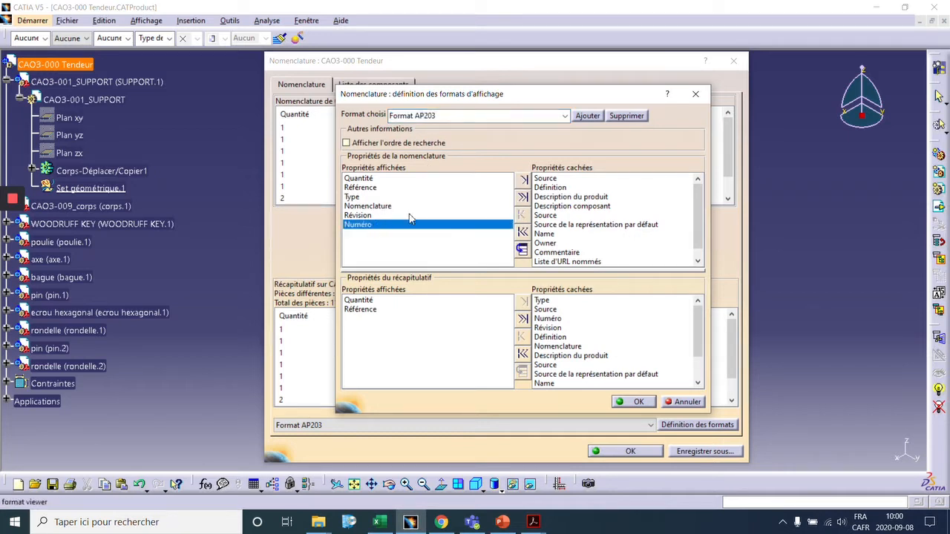
click(522, 233)
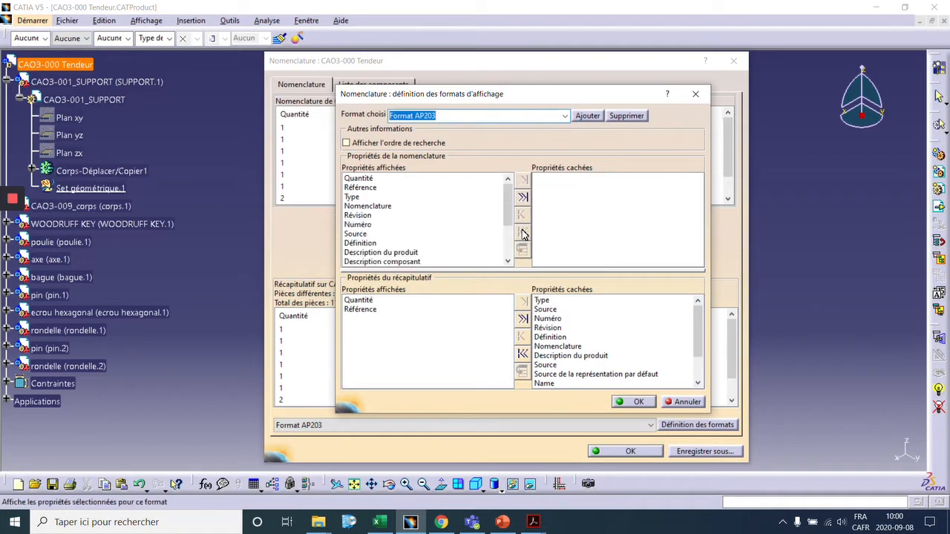
click(523, 196)
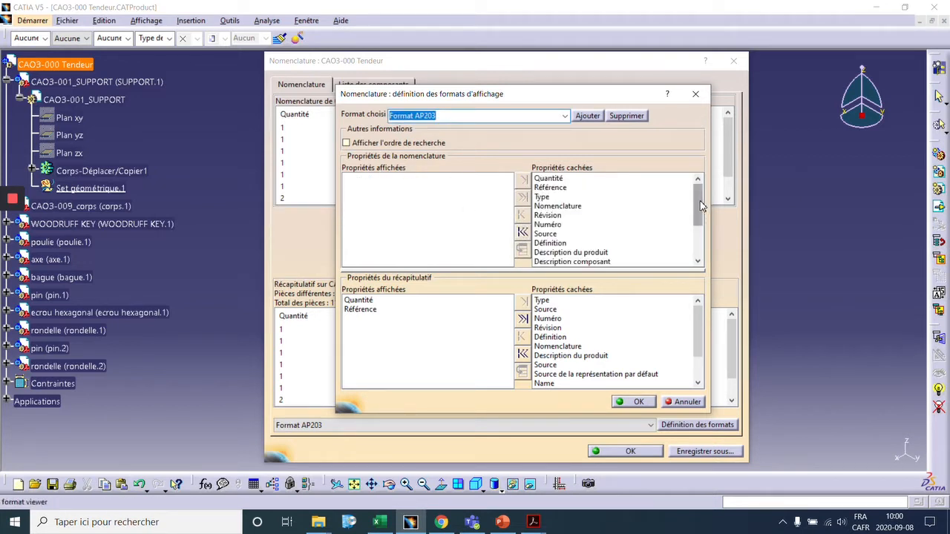
Step: Add Numéro, Quantité and Nomenclature, in that order, to the displayed bill of materials properties
mouse_move(698, 211)
mouse_down()
mouse_move(697, 254)
mouse_move(698, 202)
mouse_up()
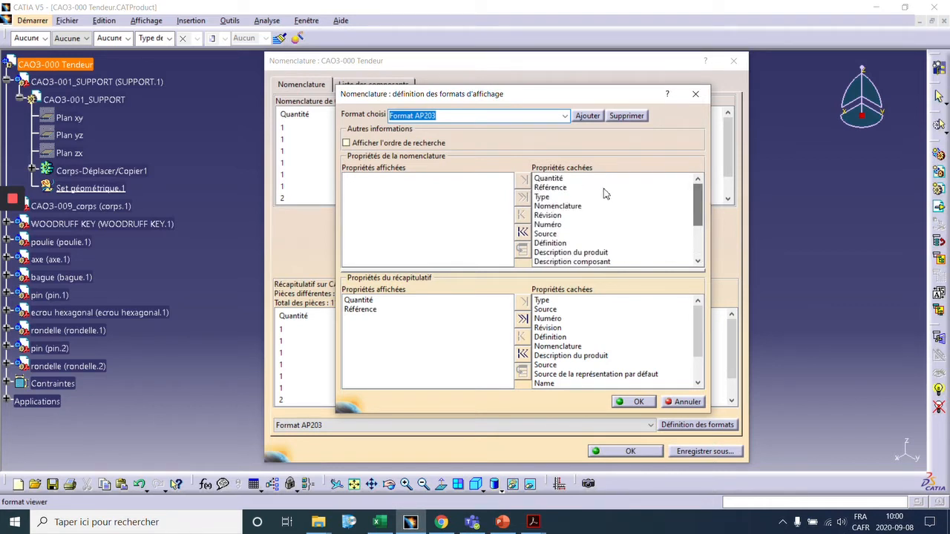
click(566, 225)
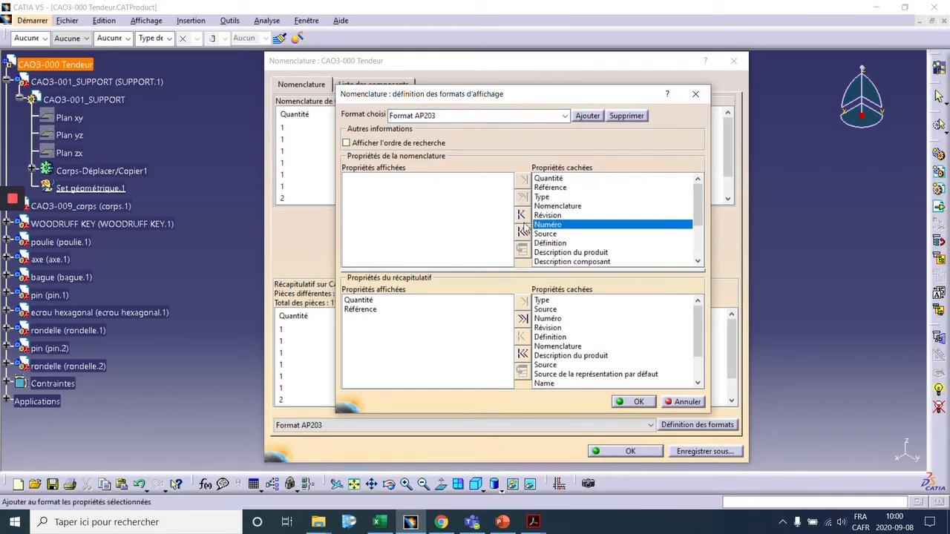
click(523, 216)
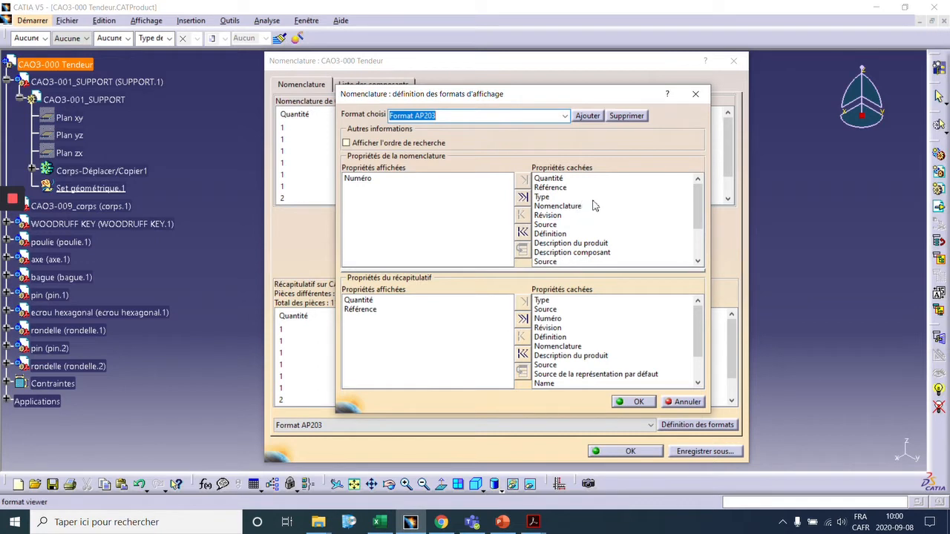
click(563, 179)
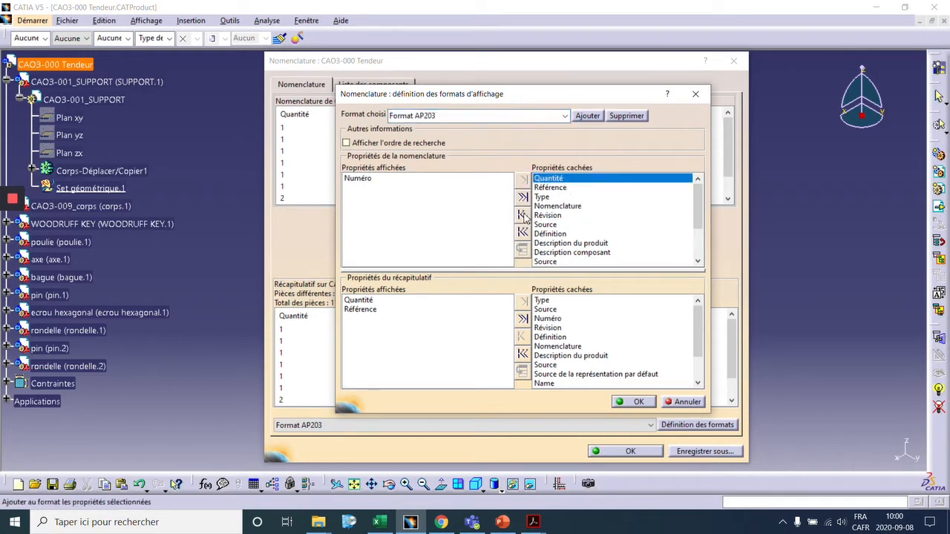
click(523, 215)
click(586, 198)
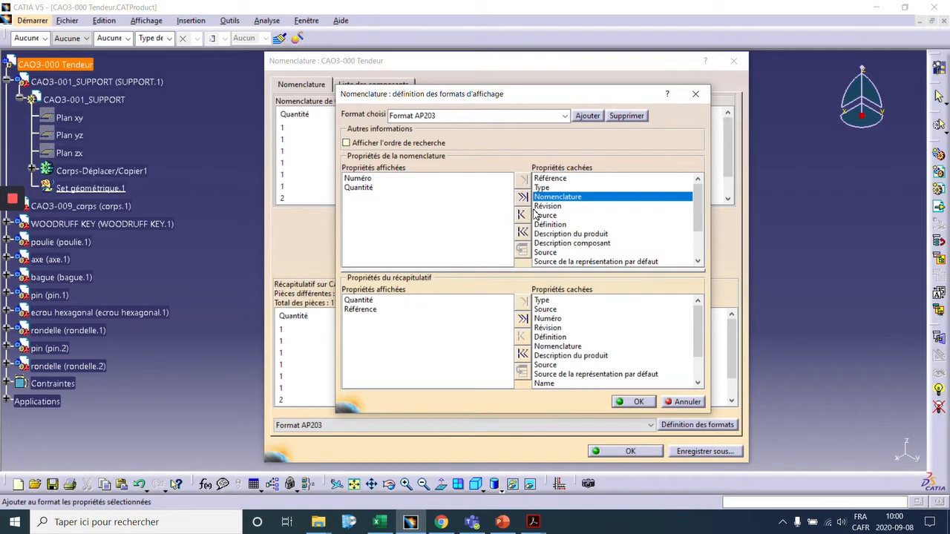
click(523, 216)
Step: Add Révision, Description composant and Référence to the displayed bill of materials properties and apply the format
click(564, 196)
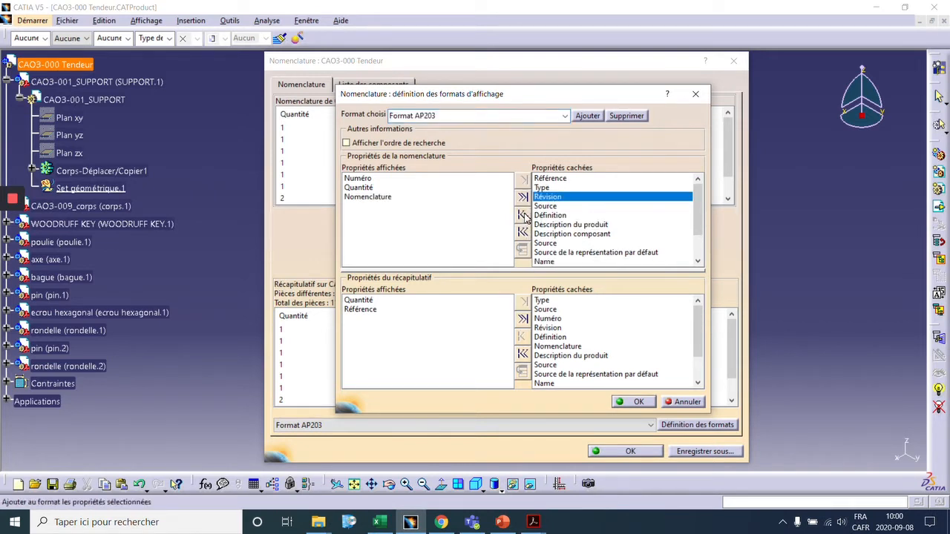
click(523, 215)
click(555, 216)
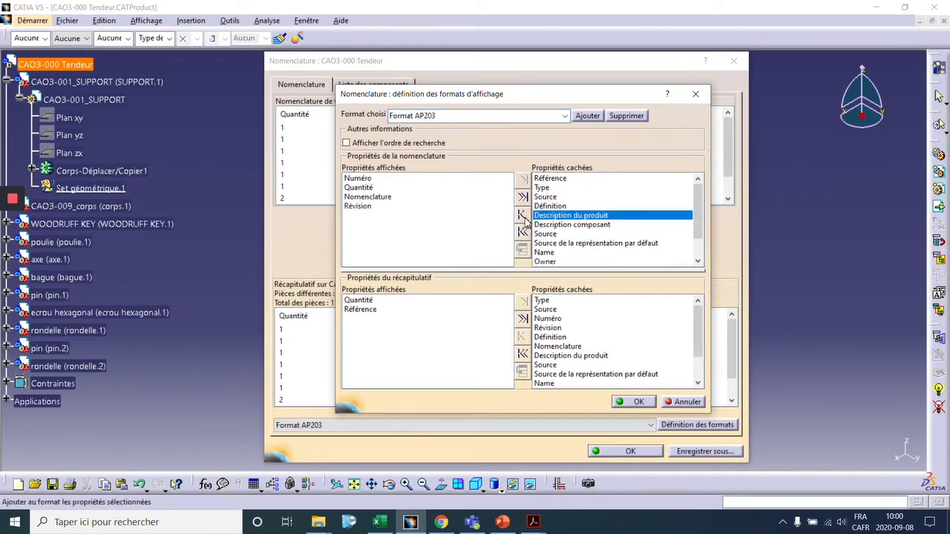
double_click(560, 224)
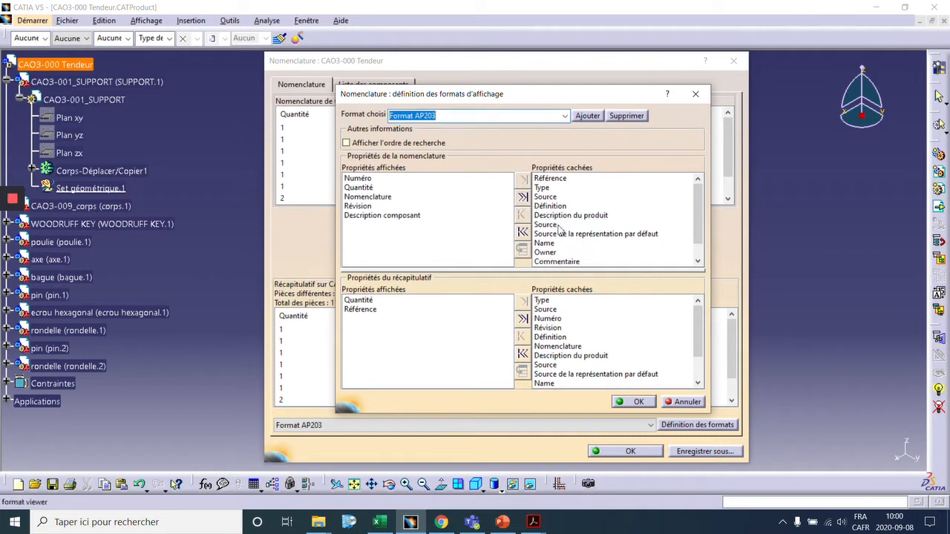
scroll(602, 230, down, 1)
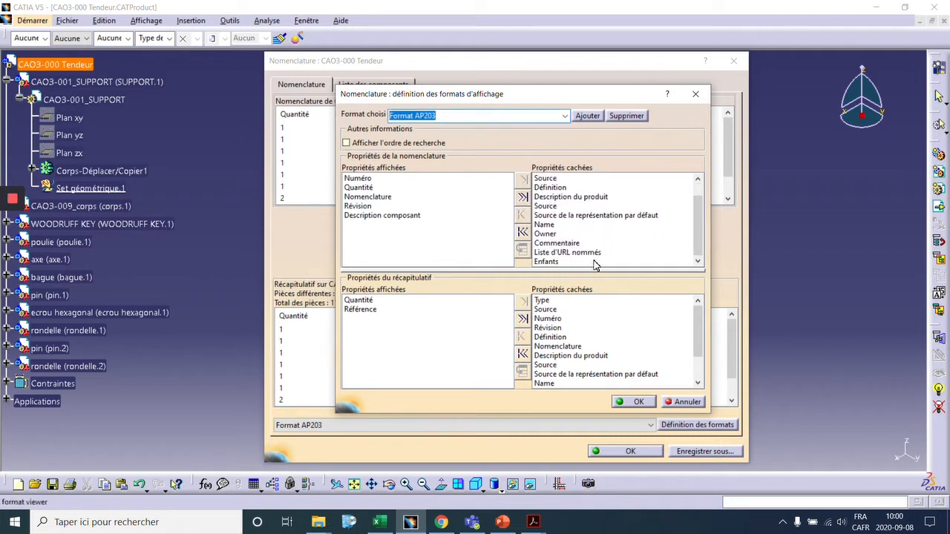
scroll(593, 261, up, 2)
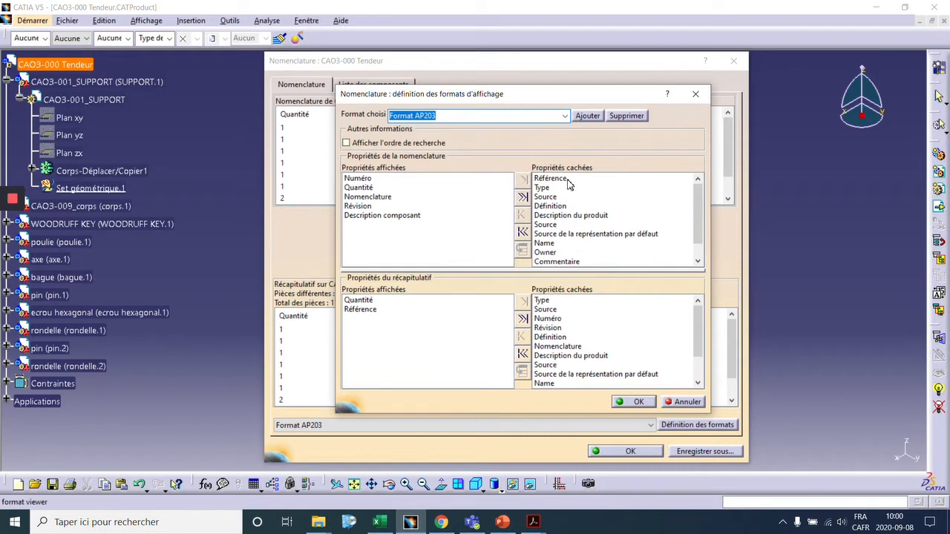
click(566, 180)
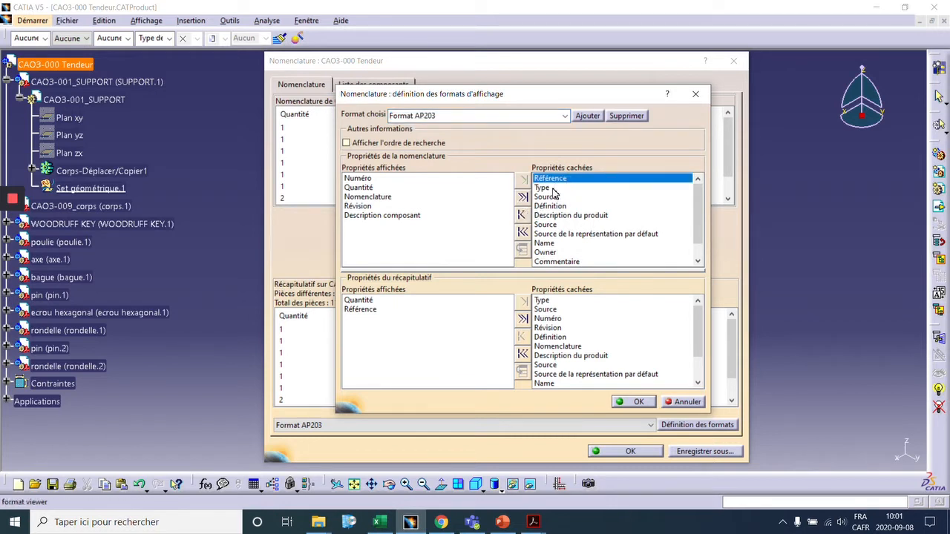
click(525, 217)
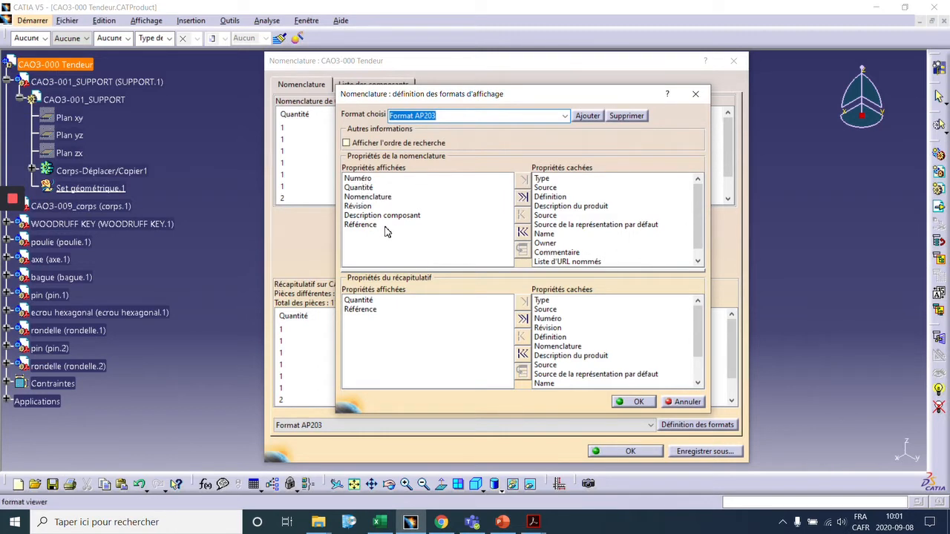
click(641, 403)
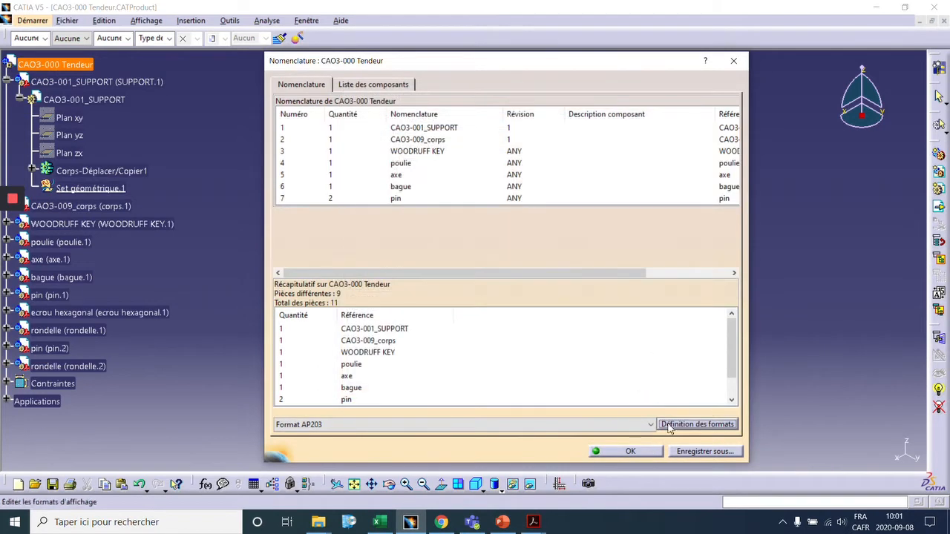
click(630, 451)
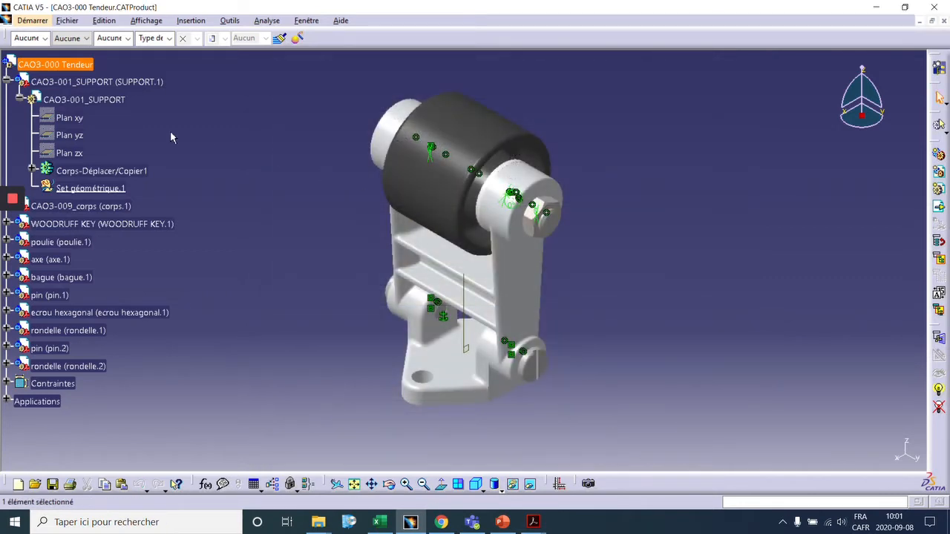
Step: Return the assembly to the Assembly Design workbench and save it
click(22, 22)
mouse_move(89, 51)
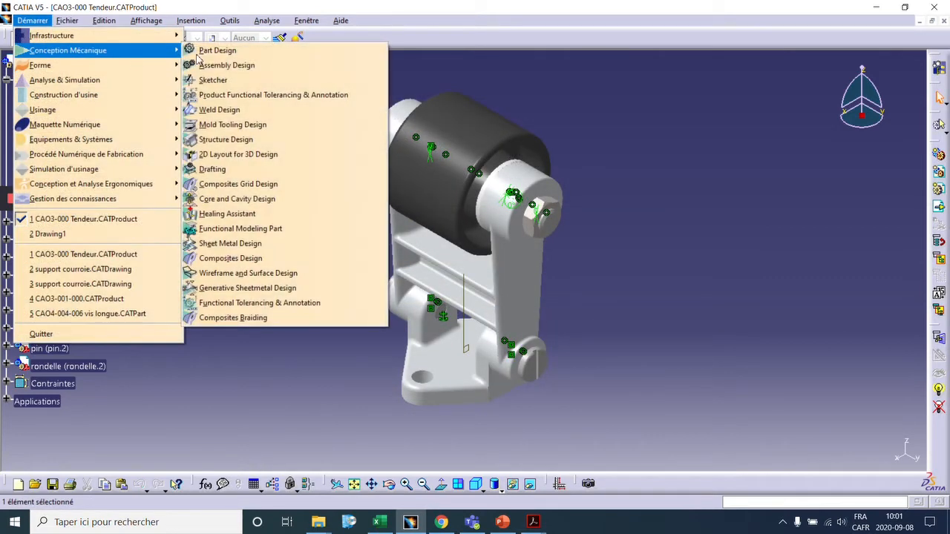
click(232, 64)
click(67, 20)
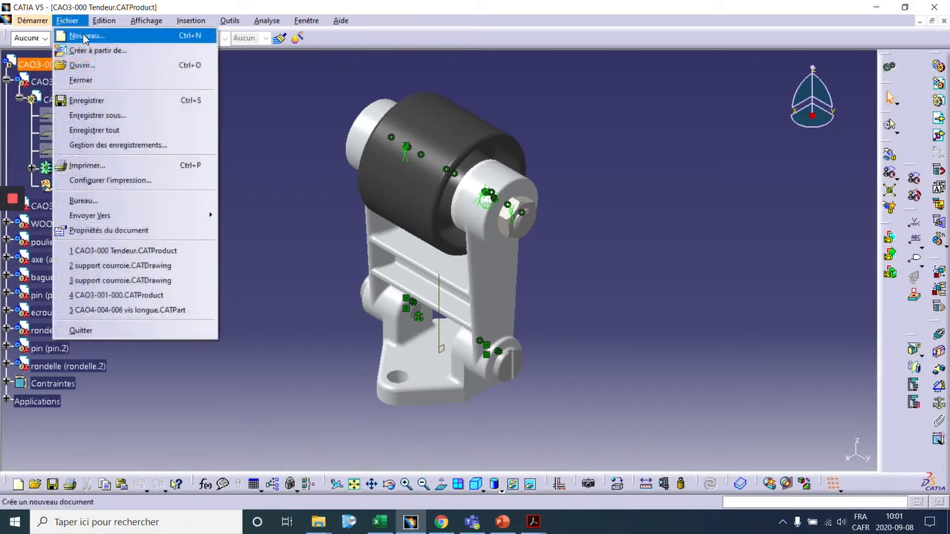
click(115, 101)
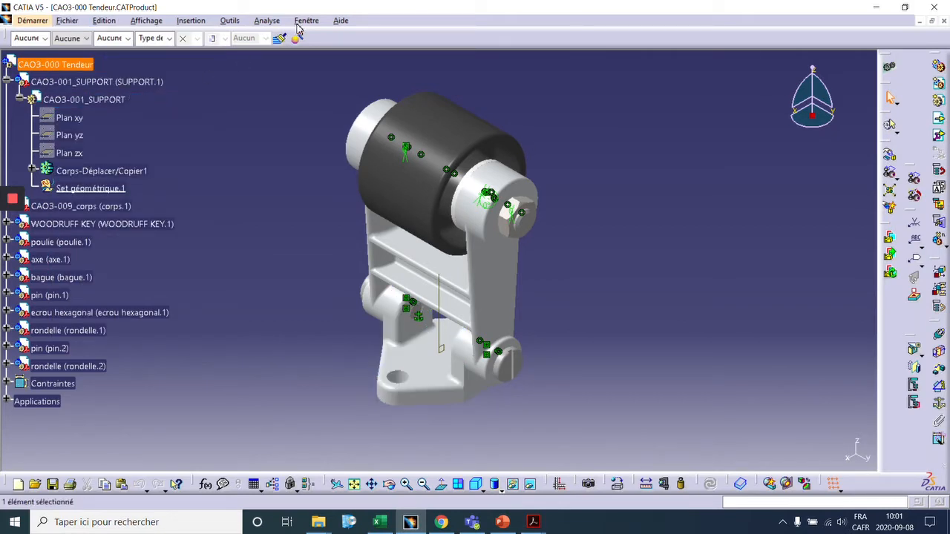
Step: Insert the Tendeur assembly's standard bill of materials into Drawing1 and move the main table to the sheet's upper-right corner
click(297, 25)
click(319, 117)
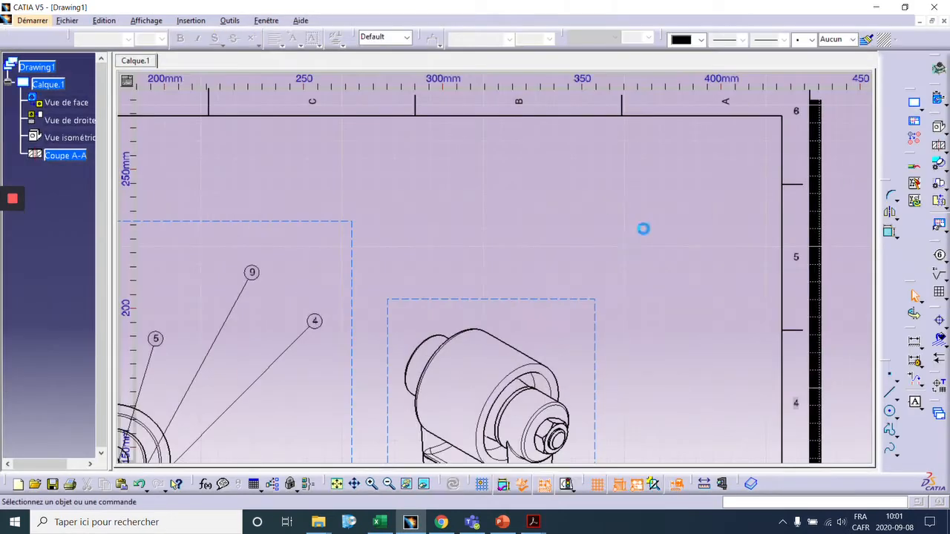
click(190, 20)
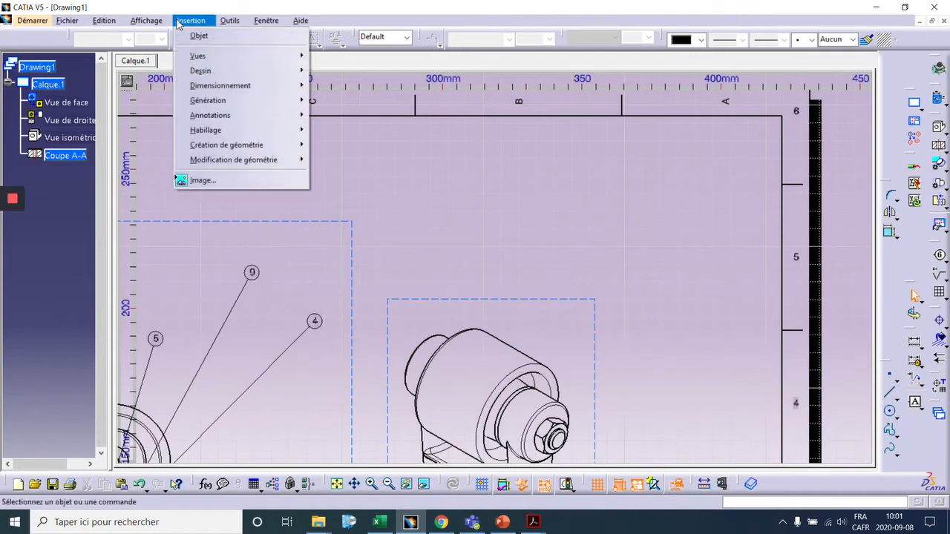
mouse_move(285, 100)
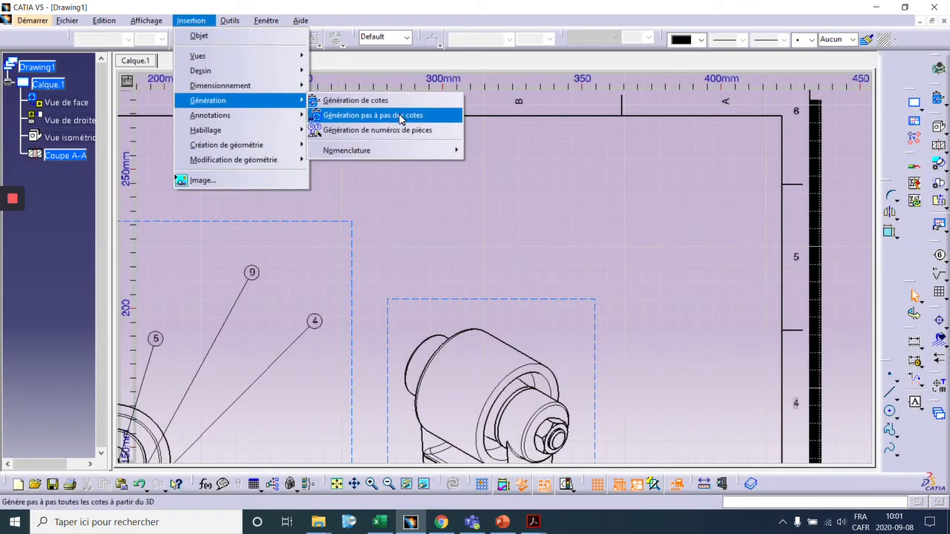
mouse_move(394, 151)
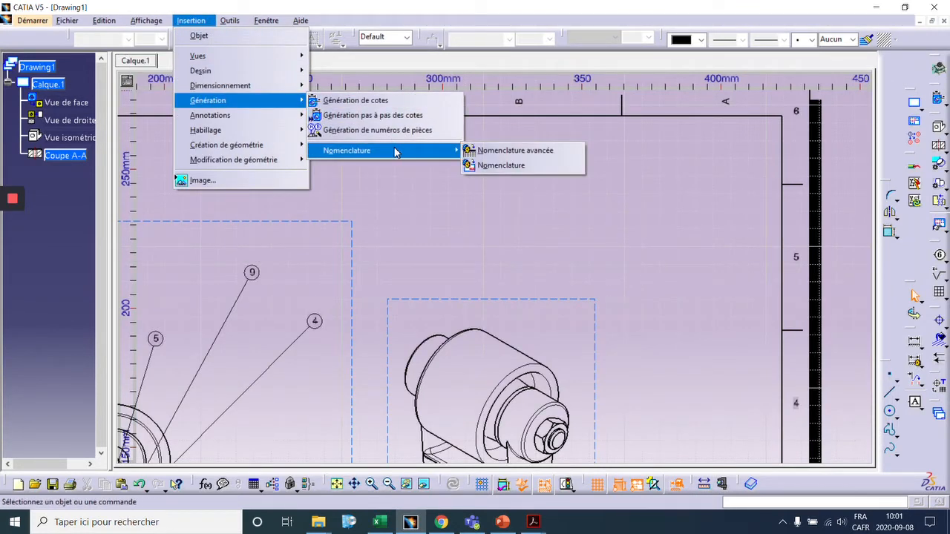
click(512, 165)
click(475, 179)
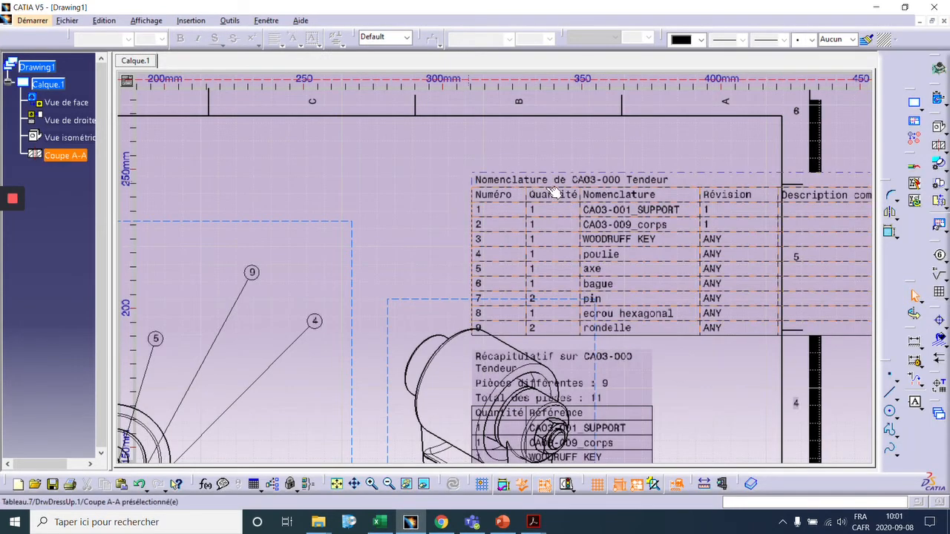
drag(591, 179, 316, 112)
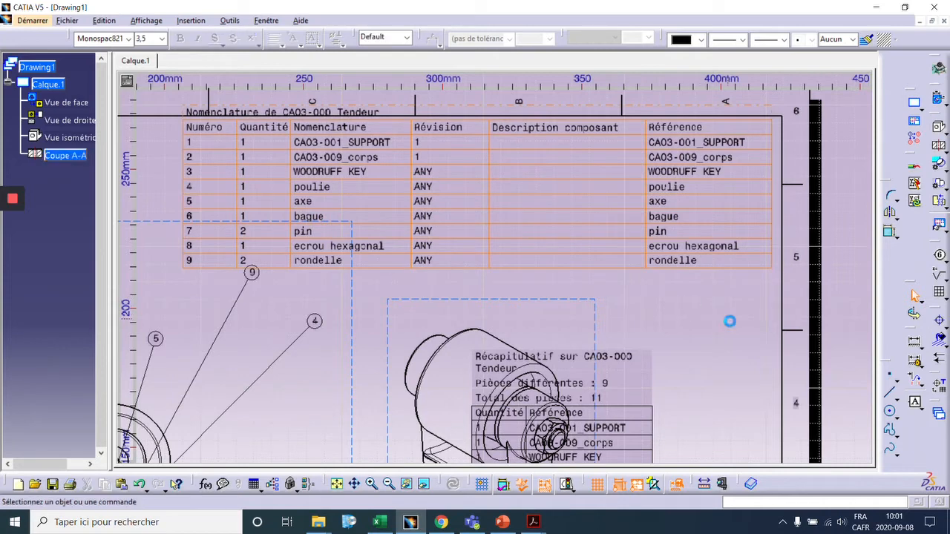
click(723, 319)
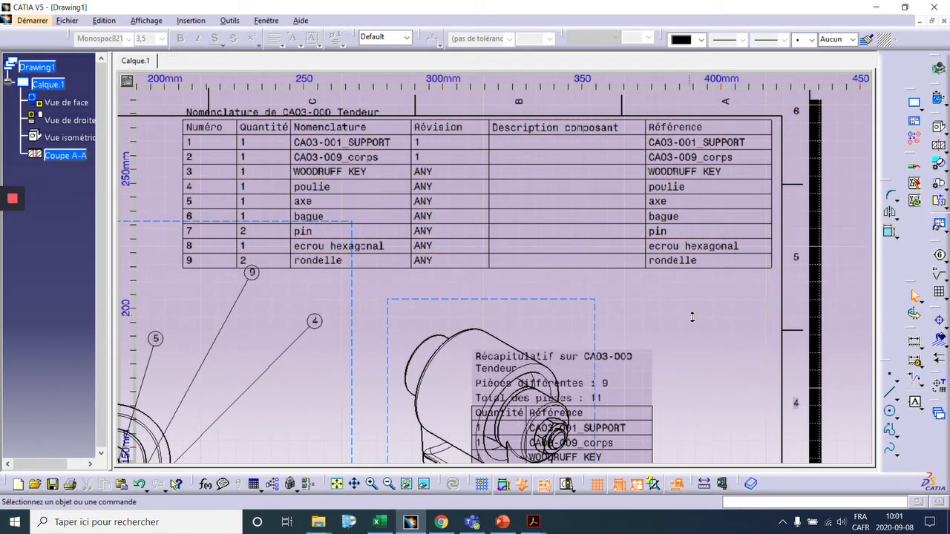
Step: Turn off the view frame of section view Coupe A-A in its view properties
ctrl+middle_drag(691, 317, 691, 339)
middle_drag(448, 312, 621, 231)
middle_drag(305, 150, 425, 183)
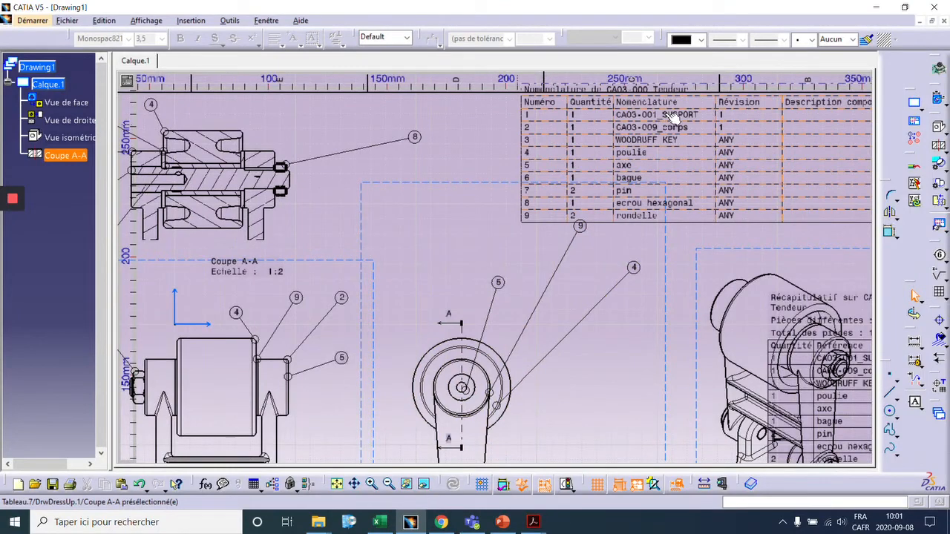
middle_drag(326, 403, 428, 251)
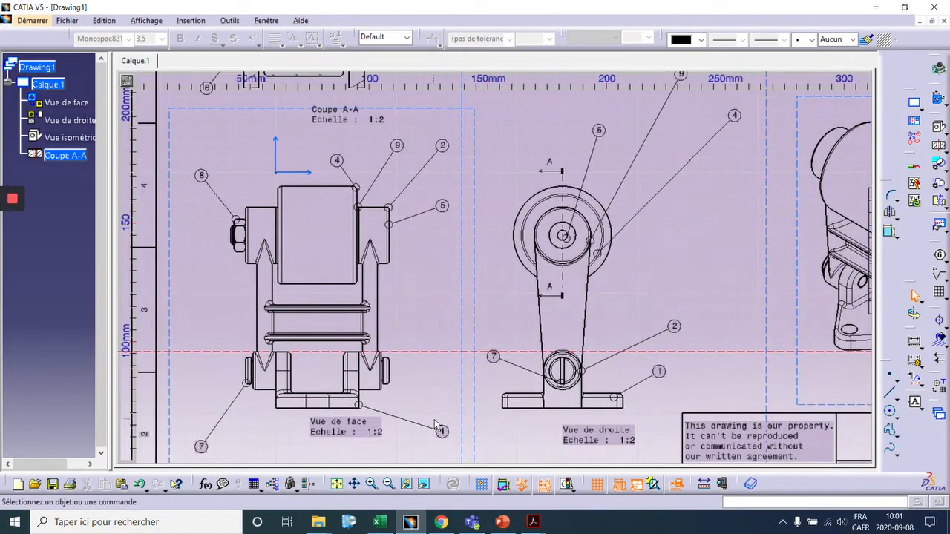
mouse_move(725, 202)
ctrl+middle_down()
mouse_move(713, 285)
mouse_move(618, 298)
ctrl+middle_up()
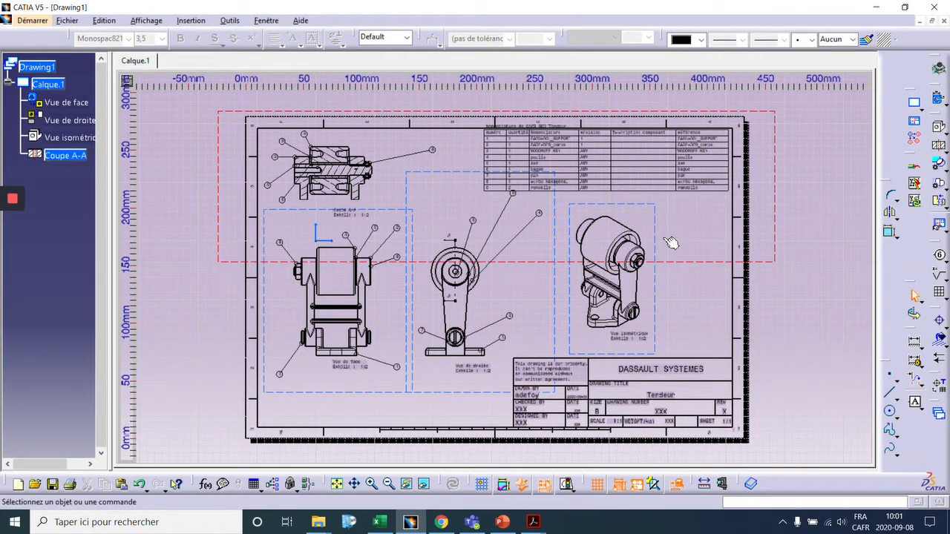
right_click(777, 205)
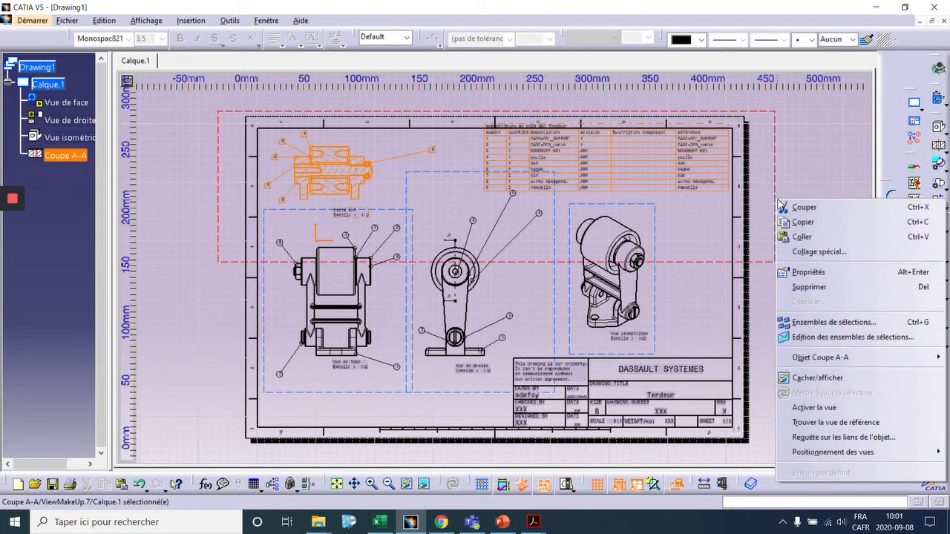
click(800, 271)
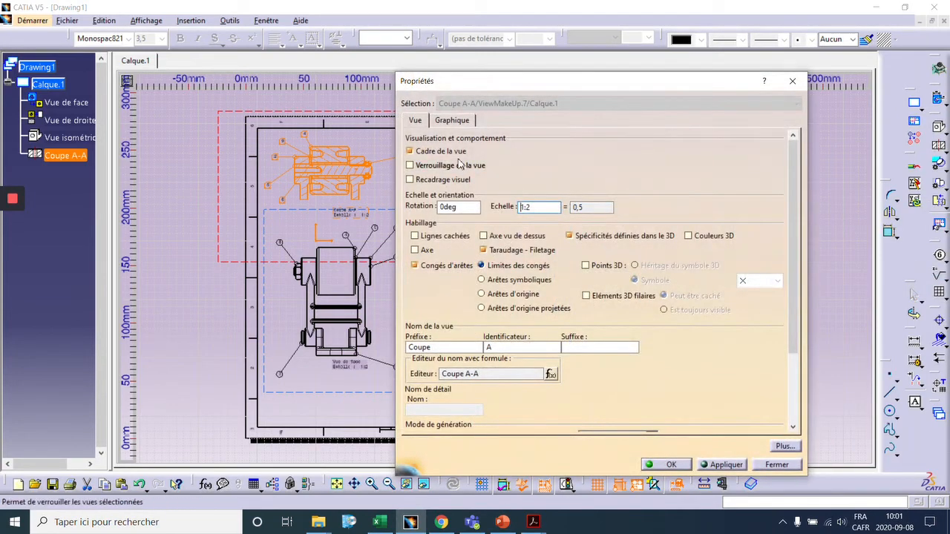
click(438, 152)
click(712, 465)
click(667, 465)
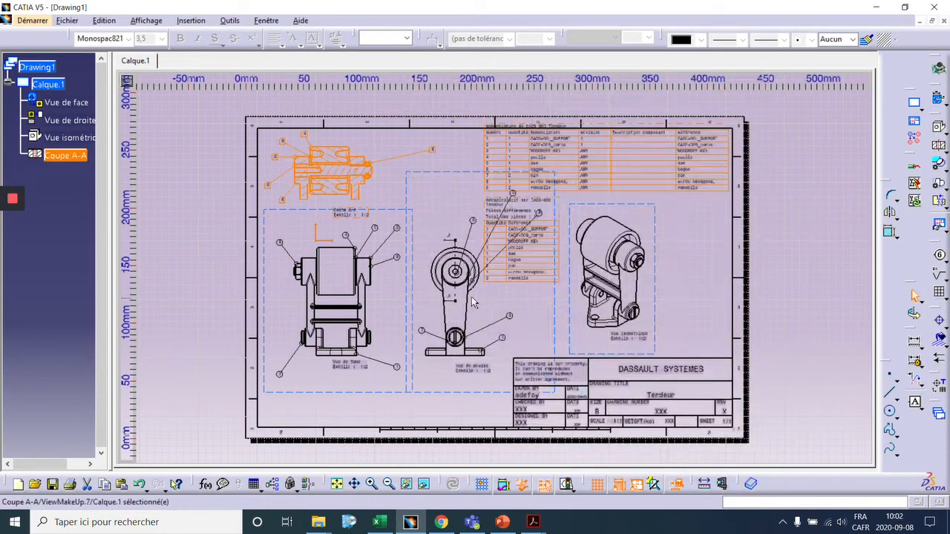
Step: Turn off the view frame of the right view, Vue de droite
right_click(404, 227)
click(500, 291)
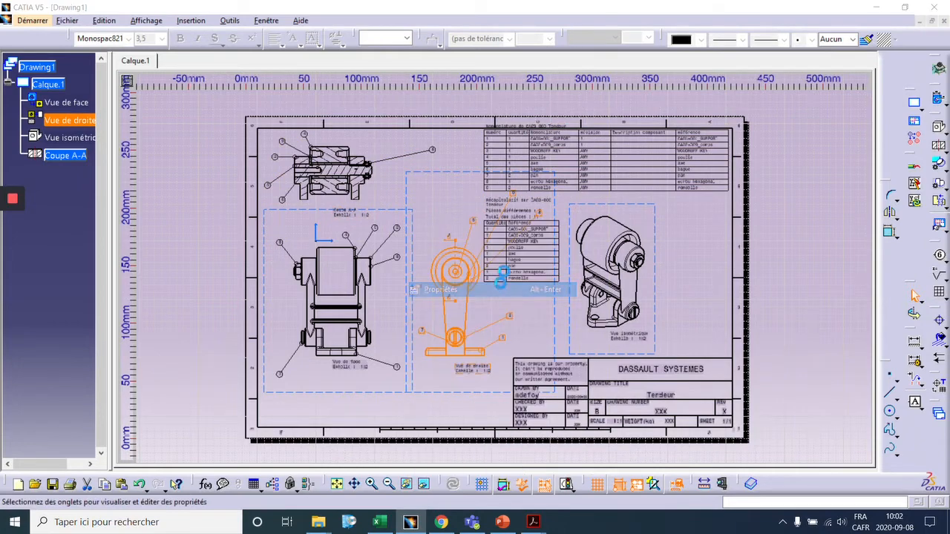
click(409, 152)
click(720, 466)
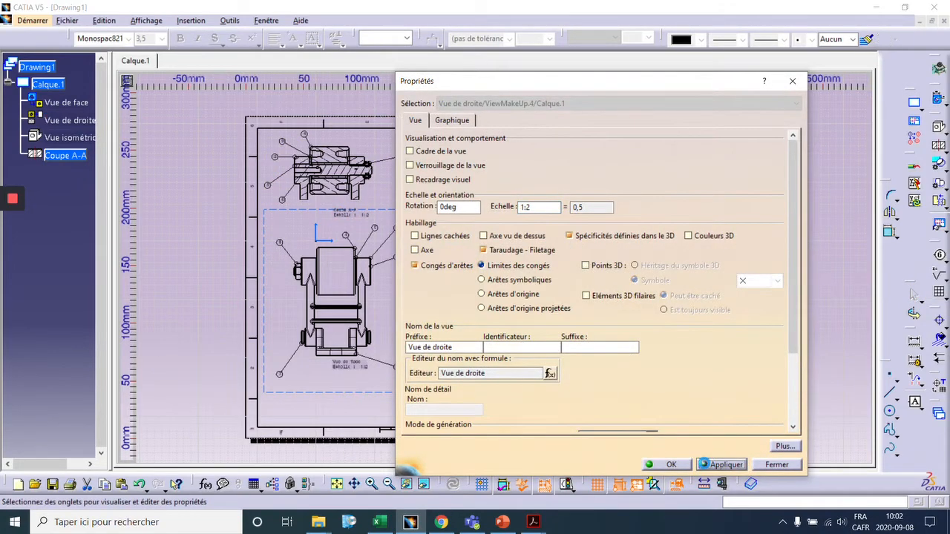
click(668, 465)
Step: Turn off the view frames of the front view and the isometric view through their properties
right_click(413, 213)
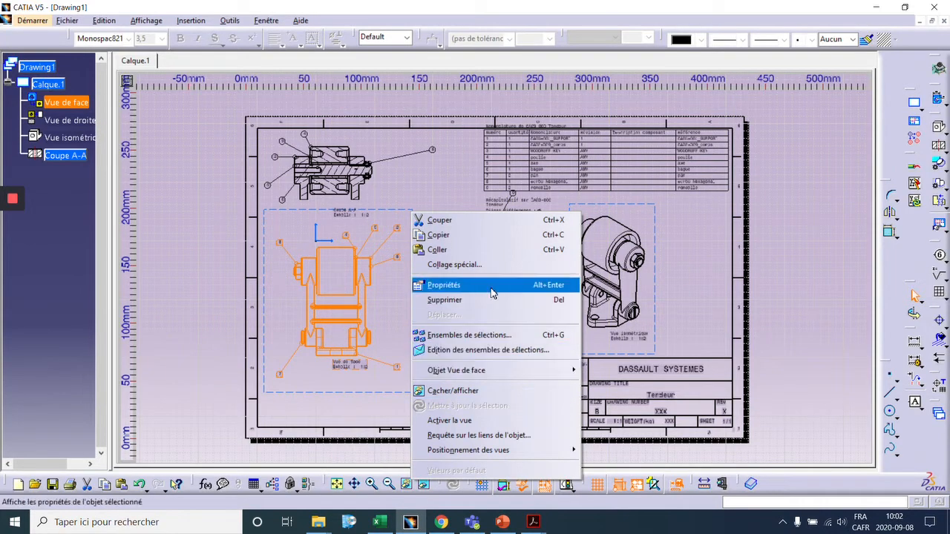
click(475, 286)
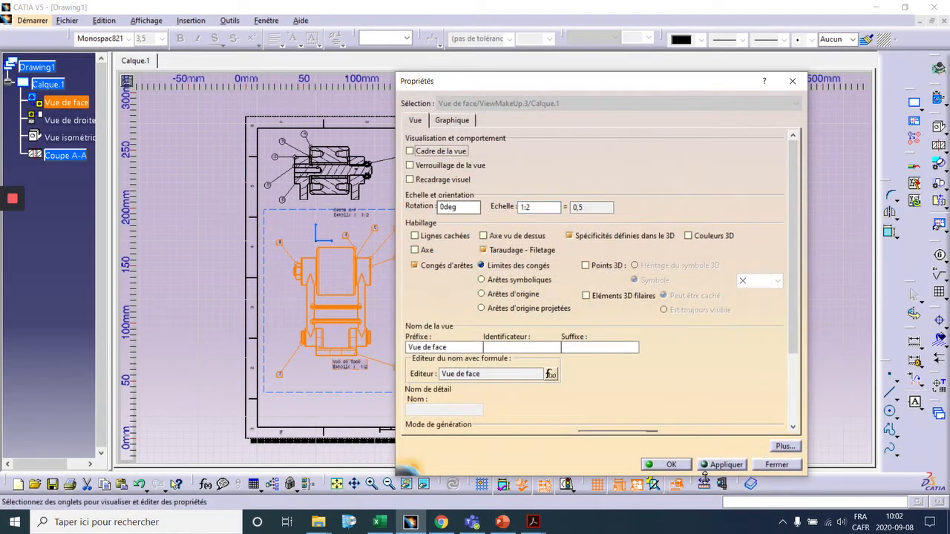
click(684, 464)
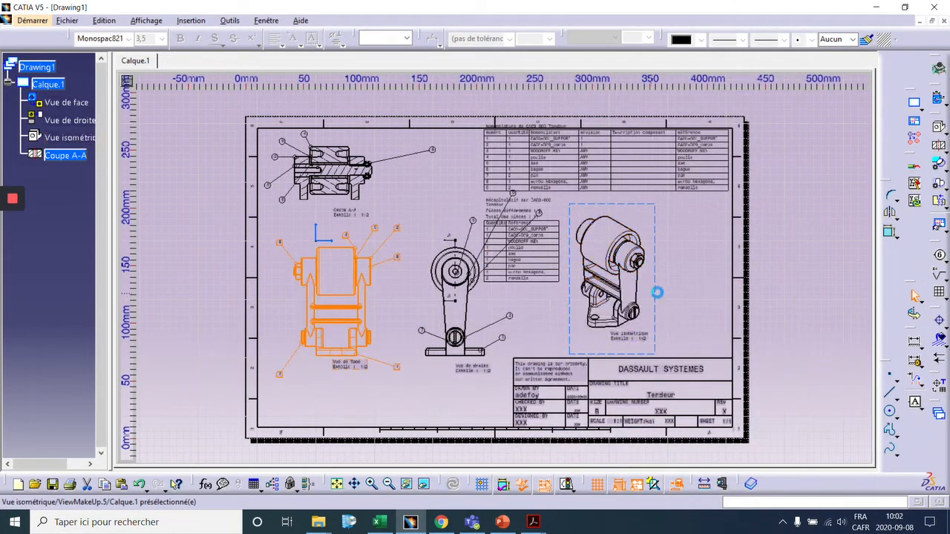
right_click(656, 289)
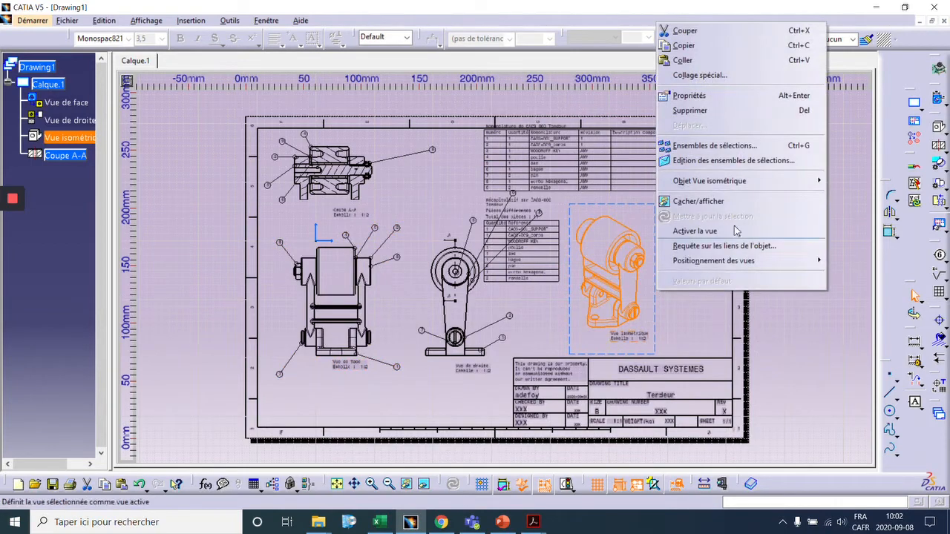
click(750, 96)
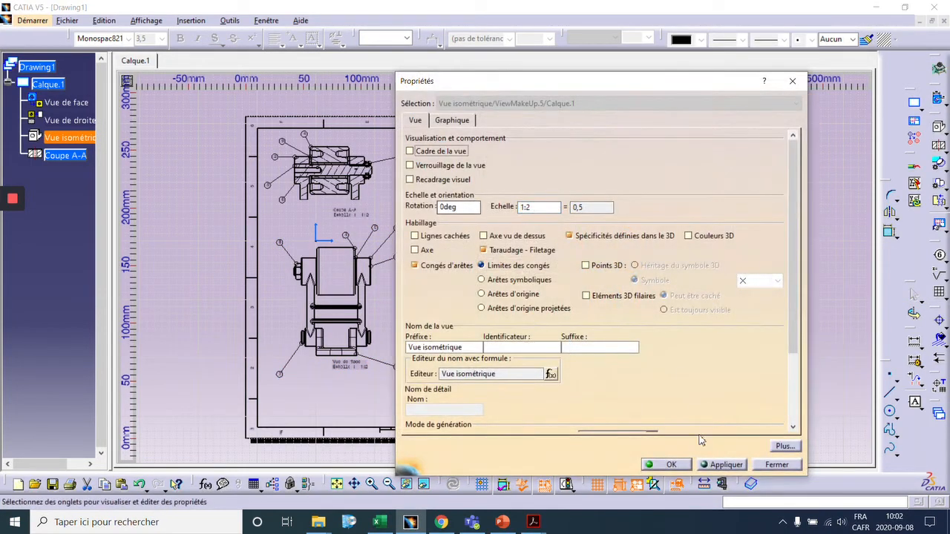
click(664, 464)
Step: Delete the Récapitulatif table located below the bill of materials
click(555, 249)
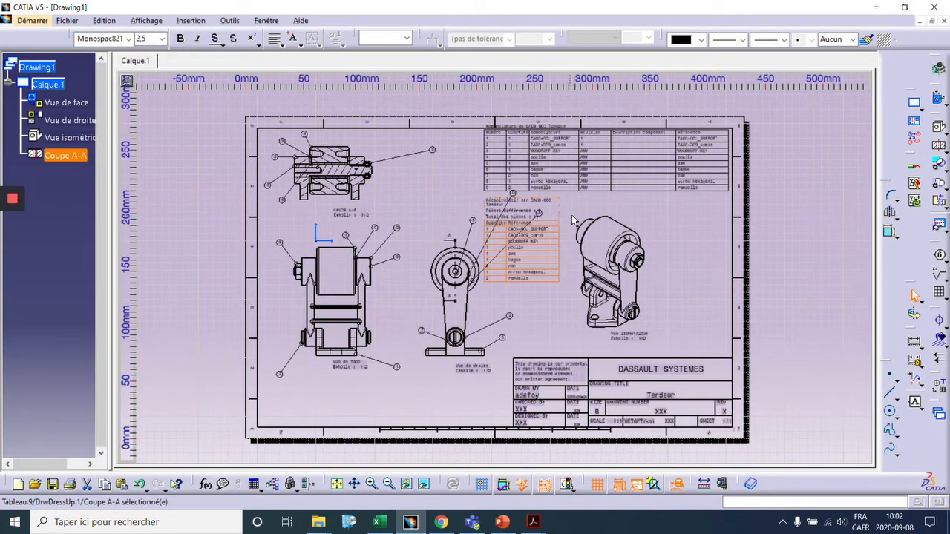
key(Delete)
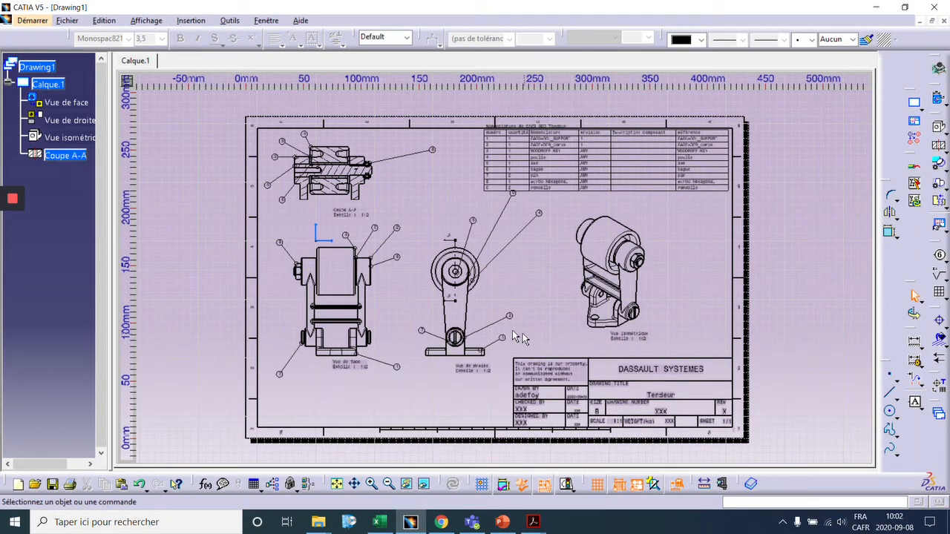
Step: Move part number balloons 5, 4 and 9 of the right view closer to the pulley, with 5 and 9 at the same height
ctrl+middle_drag(518, 335, 515, 215)
drag(462, 175, 462, 207)
drag(592, 154, 590, 309)
drag(533, 111, 558, 197)
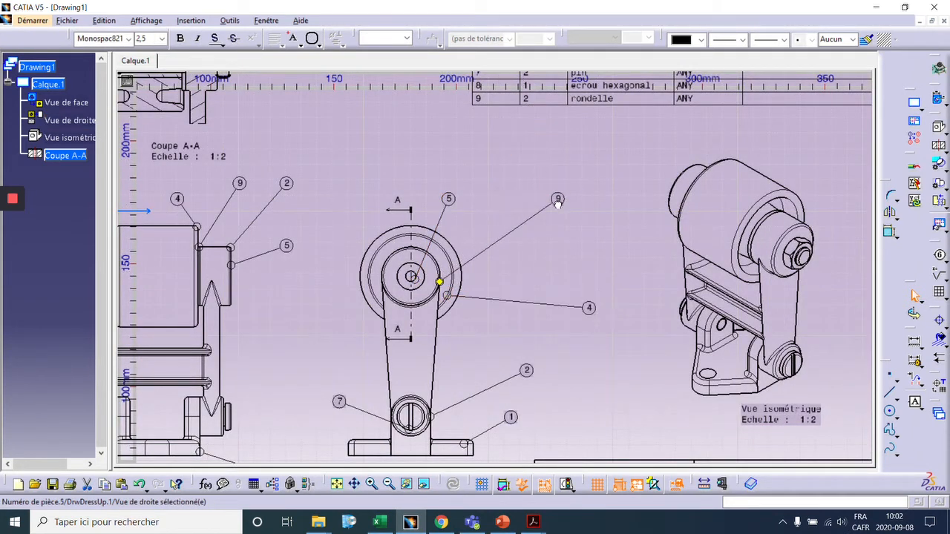
Step: Compare the part numbers with the bill of materials and delete balloon 9 (rondelle) from the right view
mouse_move(534, 285)
middle_down()
mouse_move(544, 261)
mouse_move(624, 210)
middle_up()
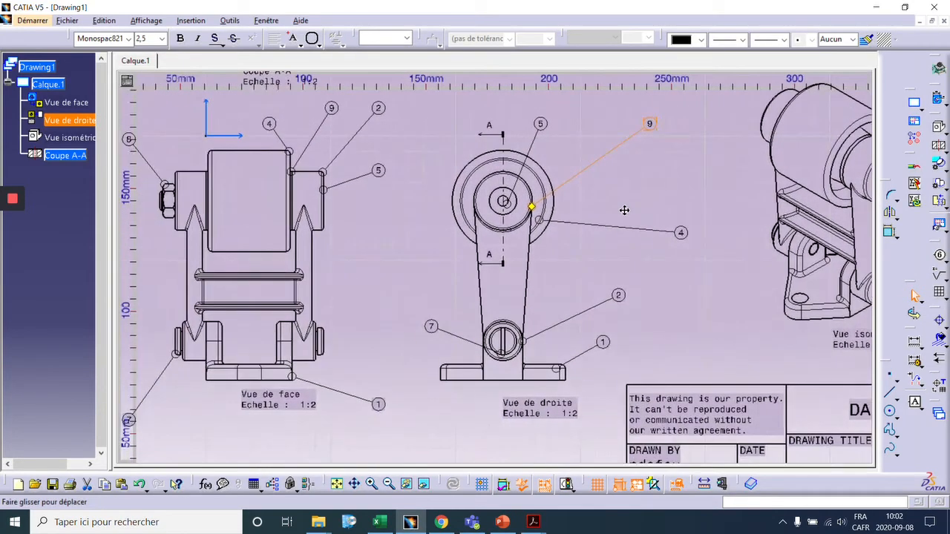
mouse_move(452, 223)
middle_down()
mouse_move(467, 309)
mouse_move(465, 218)
mouse_move(474, 268)
middle_up()
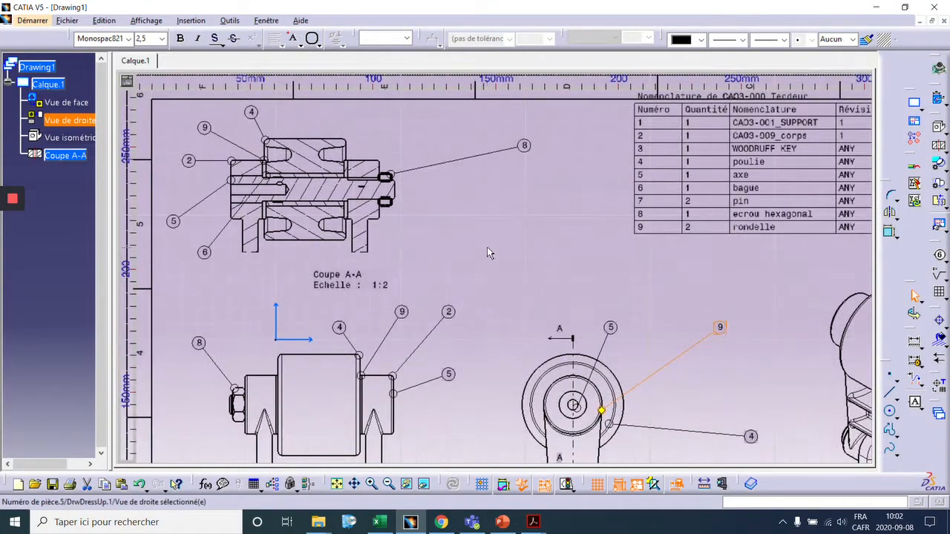
mouse_move(363, 214)
ctrl+middle_down()
mouse_move(358, 184)
mouse_move(374, 176)
mouse_move(378, 148)
mouse_move(310, 51)
ctrl+middle_up()
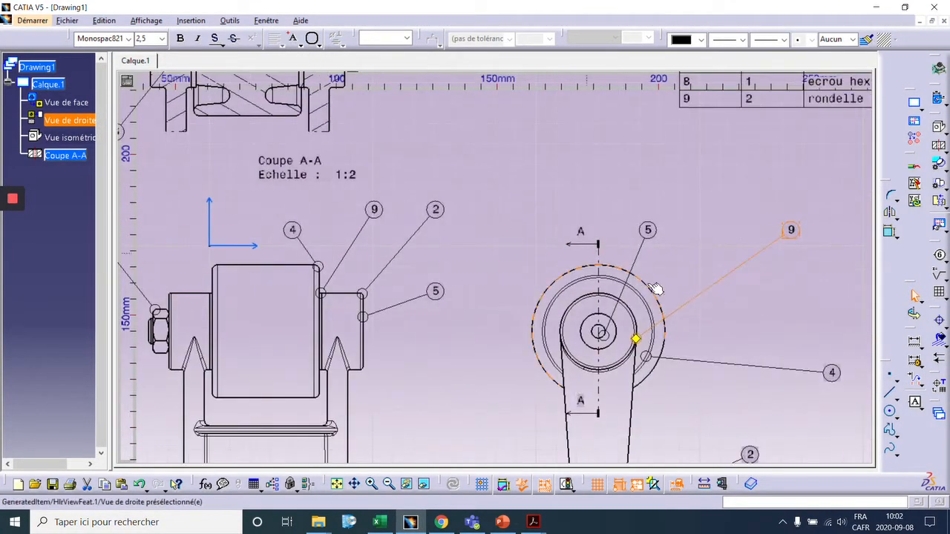
middle_drag(678, 251, 624, 176)
mouse_move(716, 207)
middle_down()
mouse_move(712, 244)
mouse_move(438, 319)
middle_up()
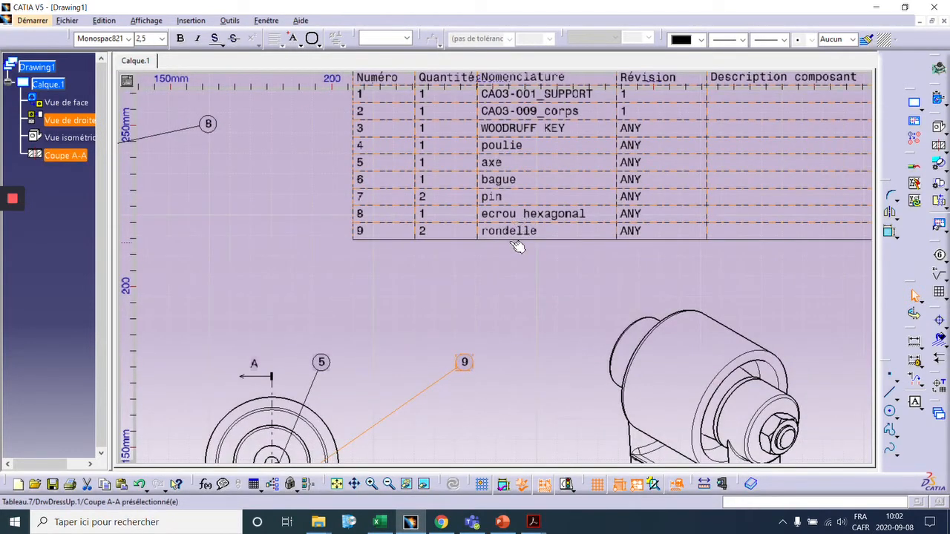
mouse_move(405, 270)
middle_down()
mouse_move(609, 146)
mouse_move(599, 87)
middle_up()
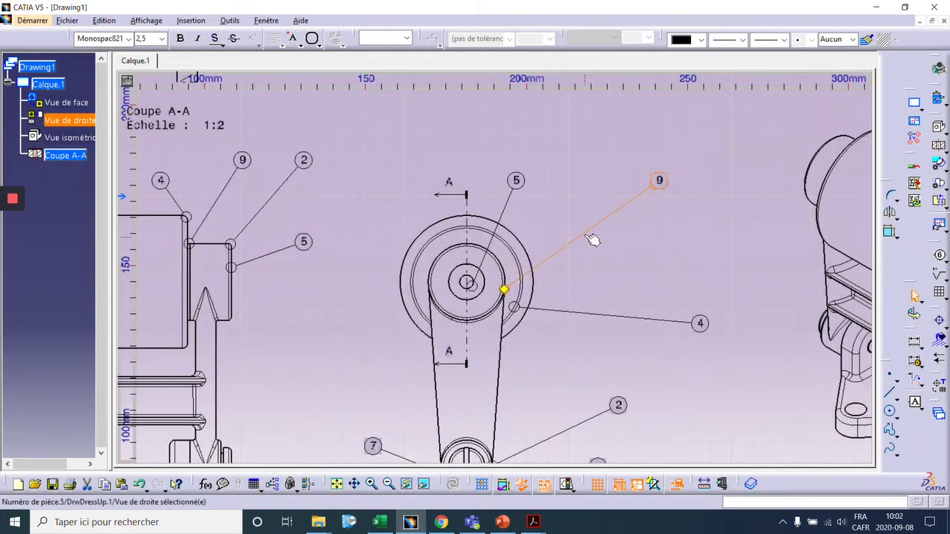
mouse_move(619, 232)
middle_down()
mouse_move(617, 195)
mouse_move(601, 170)
middle_up()
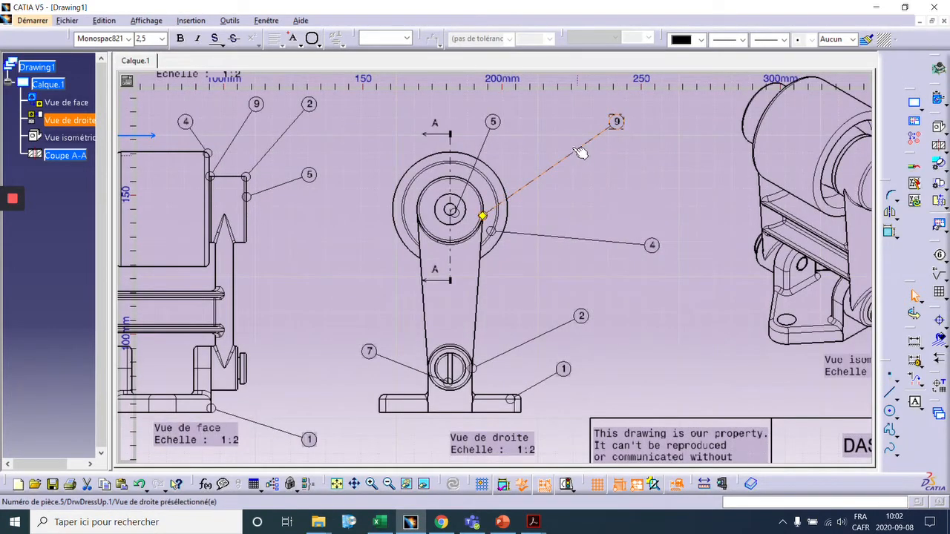
click(484, 214)
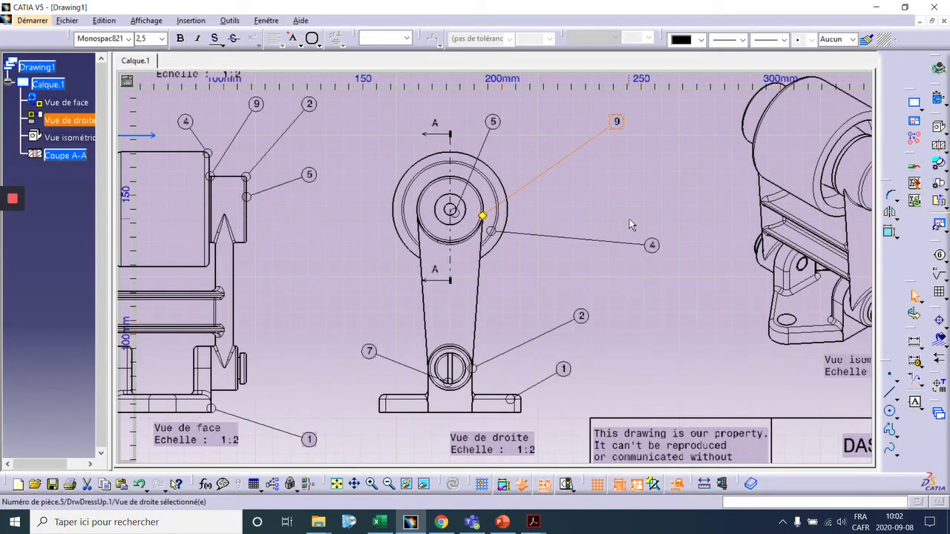
key(Delete)
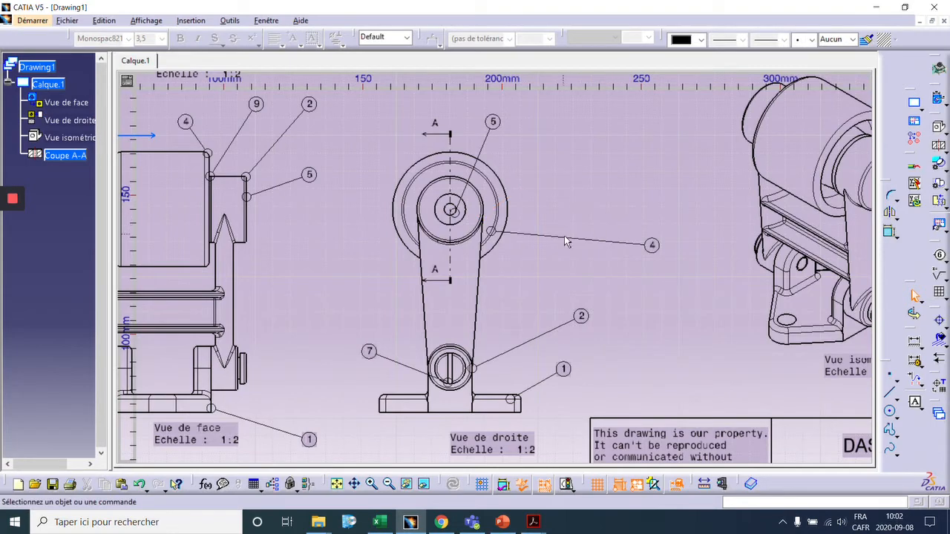
Step: Align balloon 4 of the front view with balloons 9 and 2, and move its leader's anchor onto the pulley's face
key(Down)
key(Down)
key(Left)
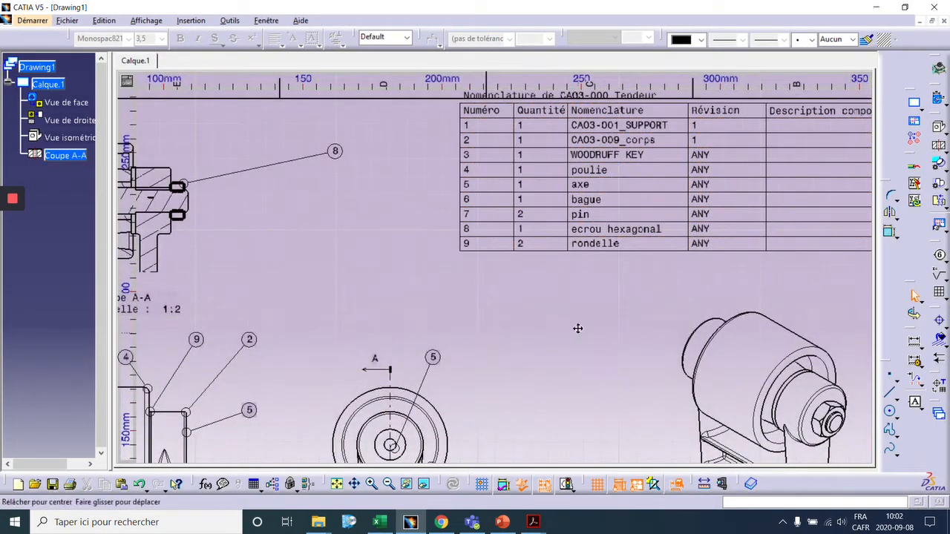
key(Up)
key(Up)
key(Up)
key(Right)
key(Right)
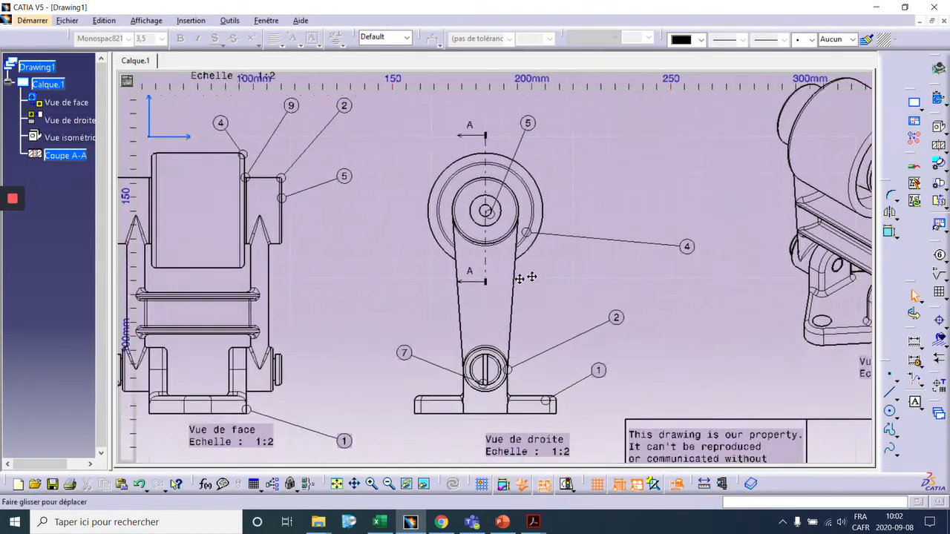
key(Down)
key(Right)
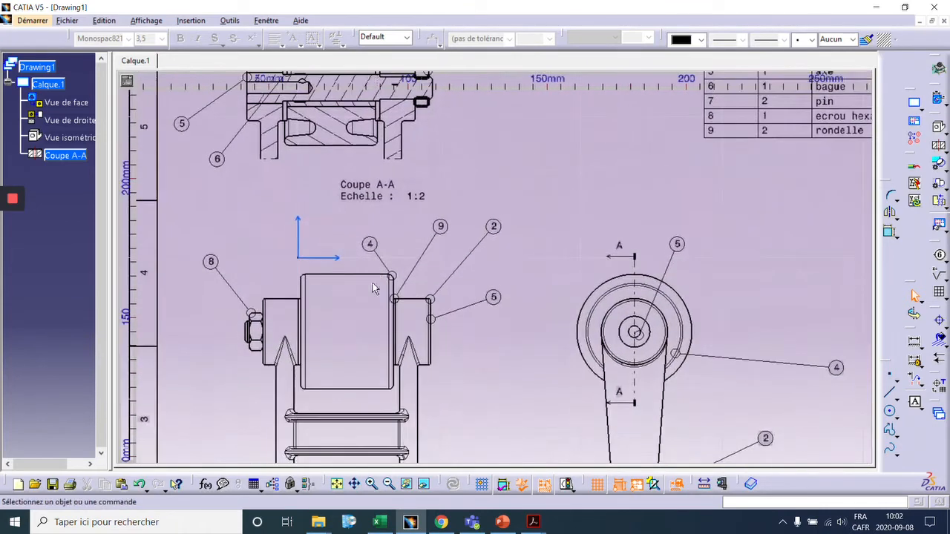
click(364, 265)
drag(392, 276, 352, 284)
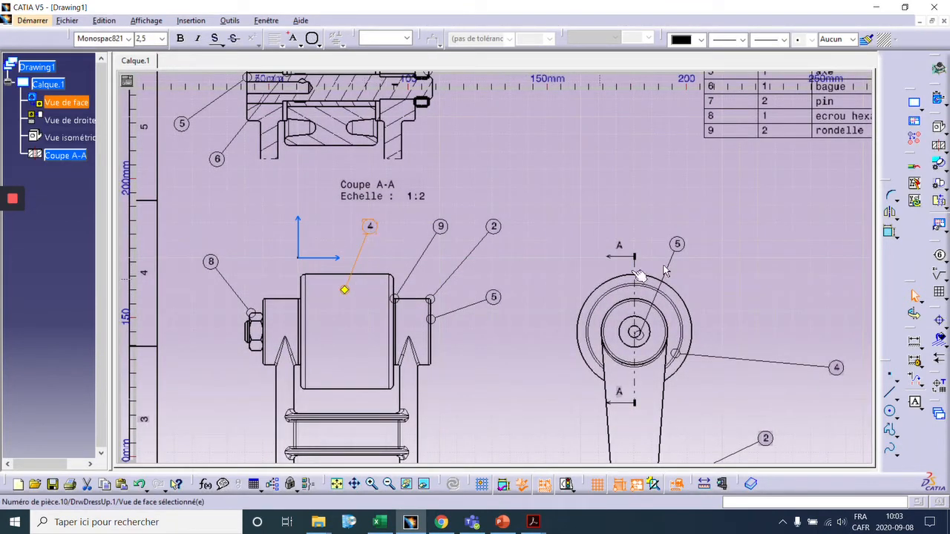
Step: Move the leader anchor of balloon 4 in the right view onto the pulley's outer rim
middle_drag(725, 332, 691, 286)
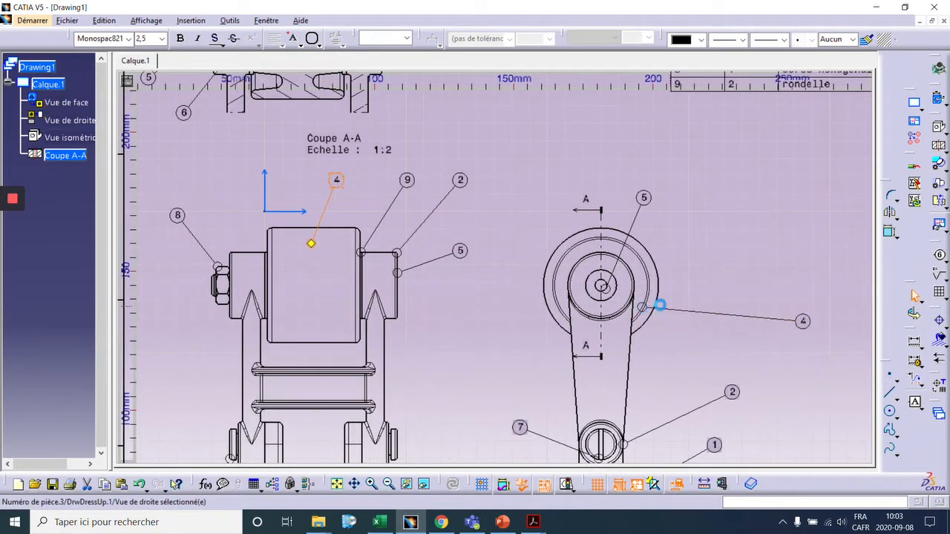
click(644, 309)
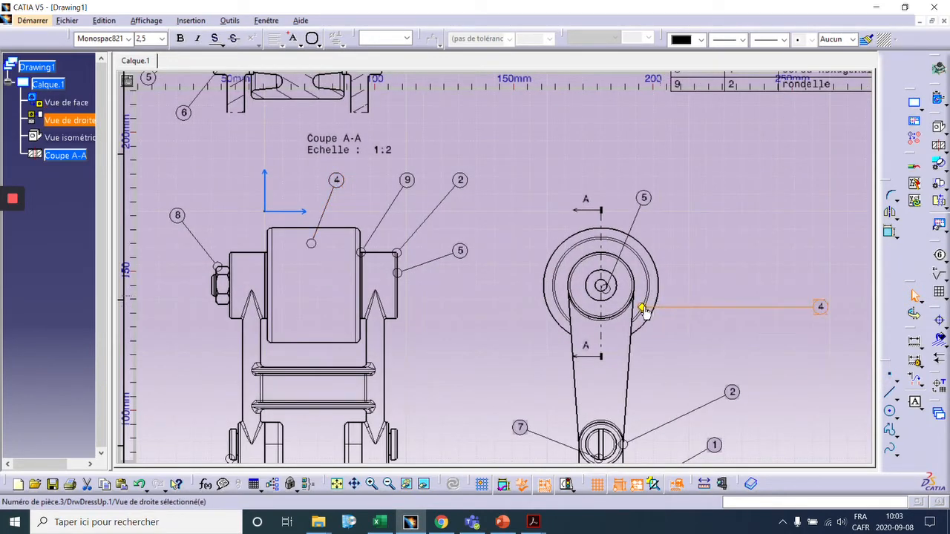
drag(644, 309, 654, 279)
click(700, 317)
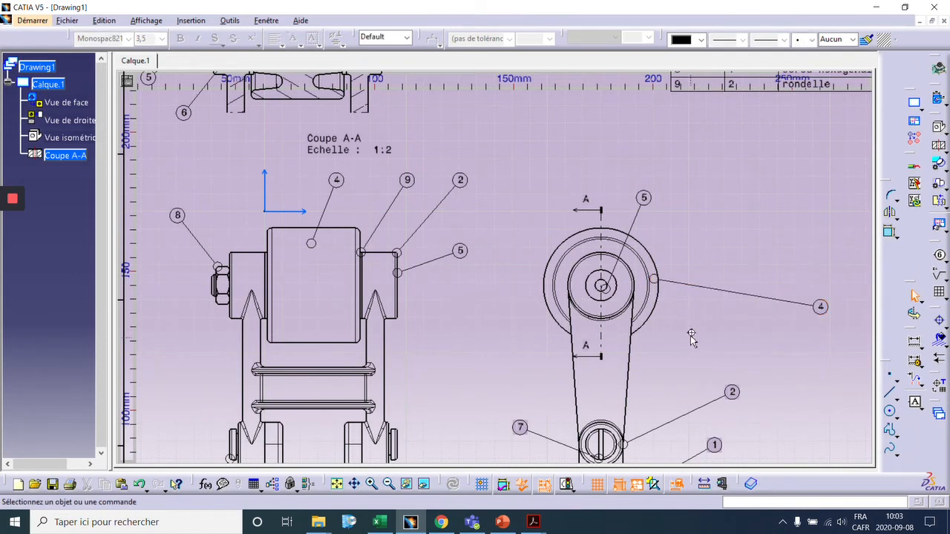
Step: Move part number balloon 5 of the right view horizontally farther from section mark A
middle_drag(690, 335, 673, 262)
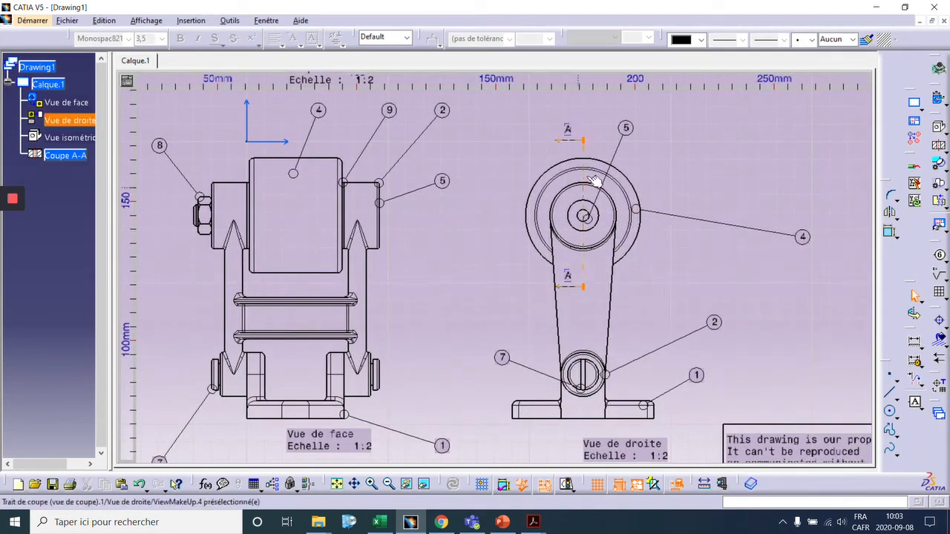
middle_drag(481, 189, 509, 315)
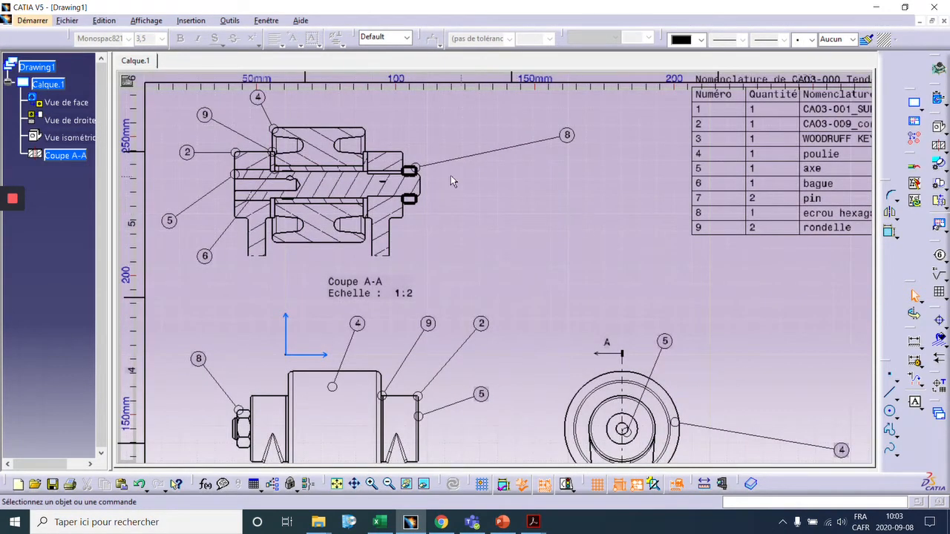
mouse_move(266, 209)
middle_down()
mouse_move(320, 209)
mouse_move(369, 159)
middle_up()
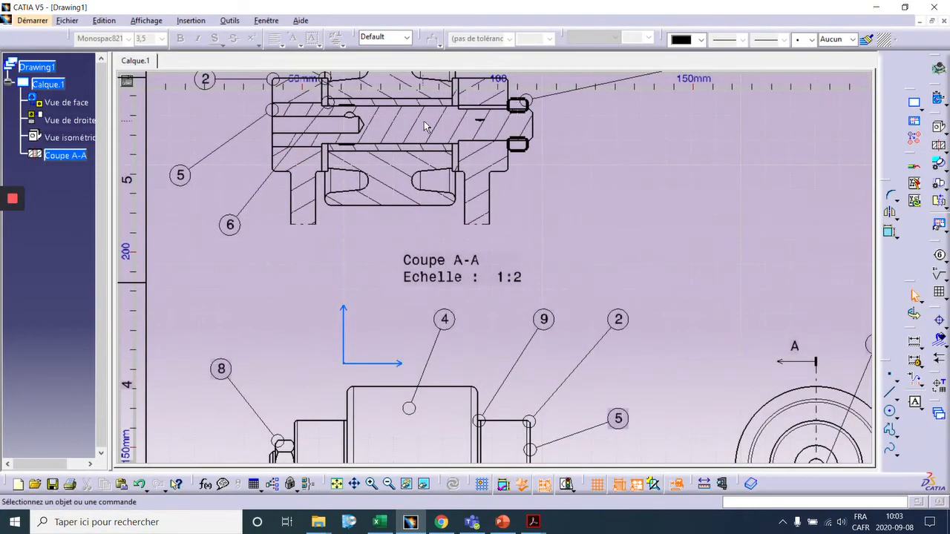
middle_drag(486, 146, 504, 249)
mouse_move(695, 227)
middle_down()
mouse_move(561, 220)
mouse_move(570, 182)
middle_up()
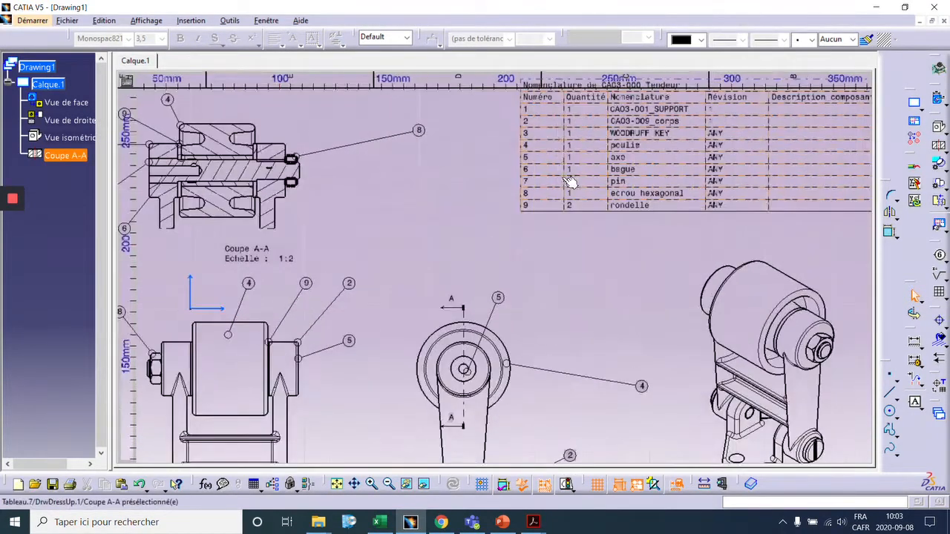
middle_drag(429, 195, 463, 137)
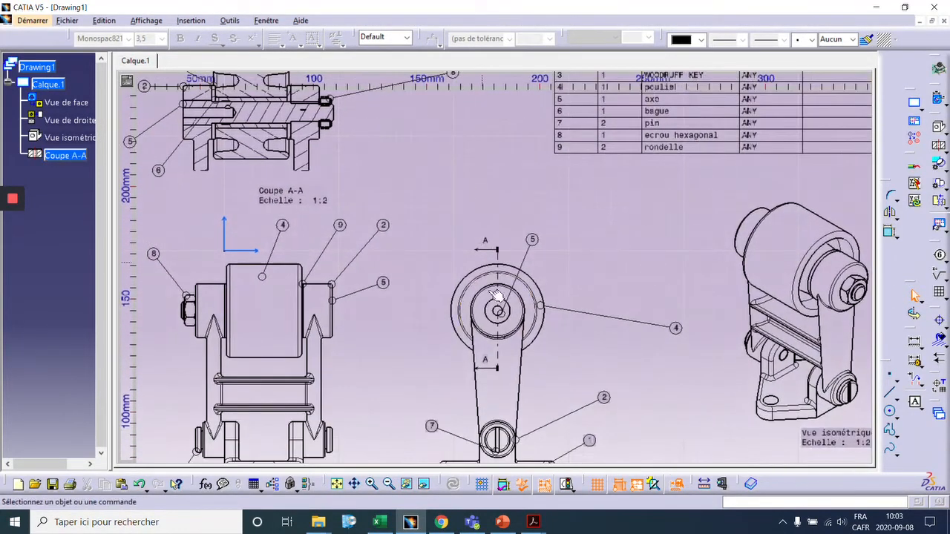
click(535, 241)
drag(564, 243, 578, 241)
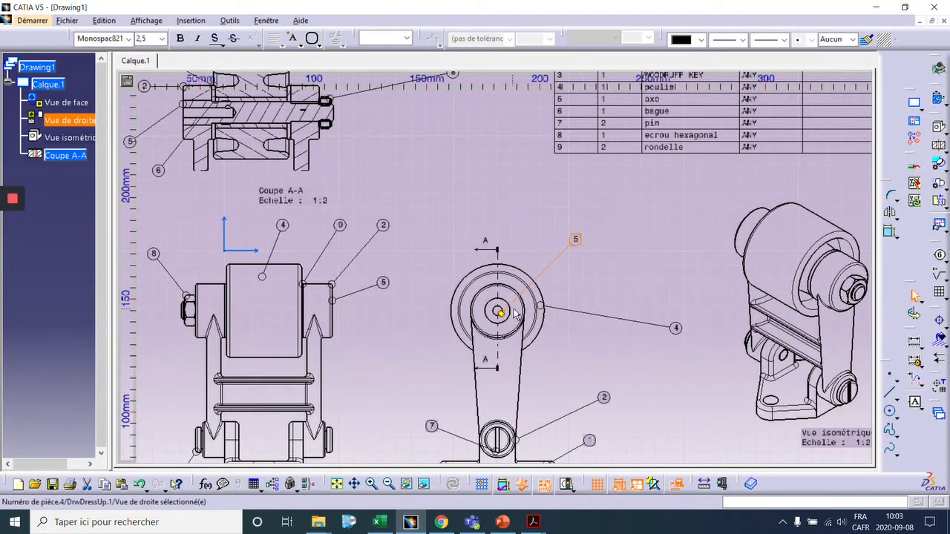
Step: Move the leader anchor of balloon 5 in section A-A inside the shaft's hatched area, below its bore
mouse_move(255, 150)
middle_down()
mouse_move(378, 209)
mouse_move(331, 176)
middle_up()
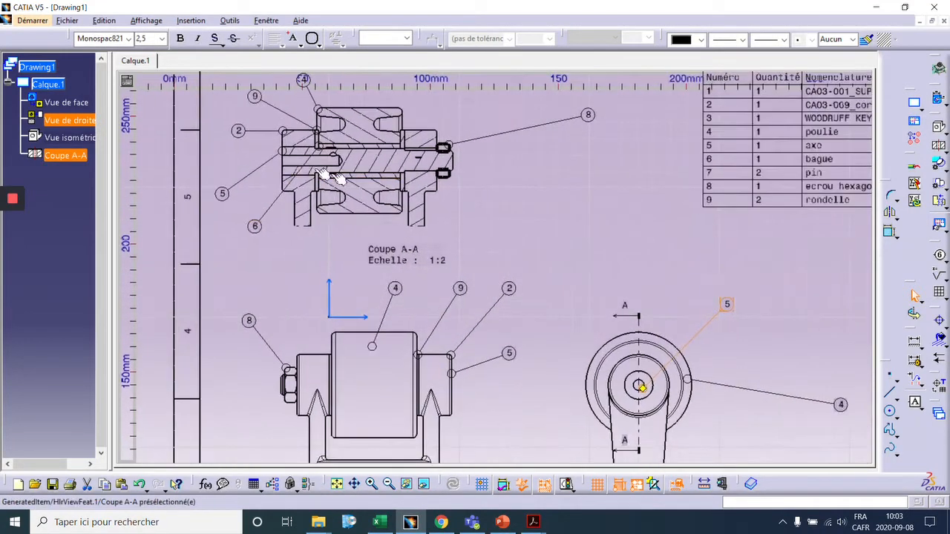
click(284, 153)
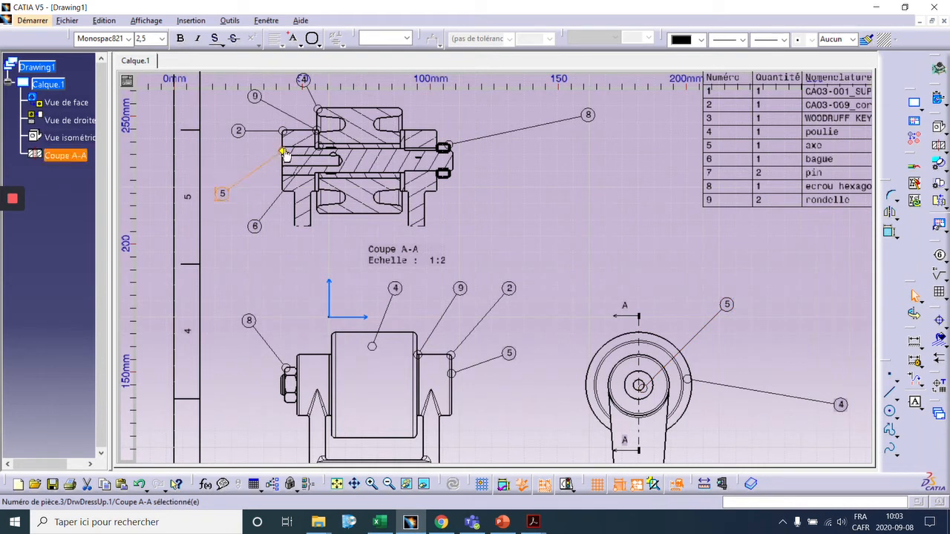
drag(284, 151, 296, 170)
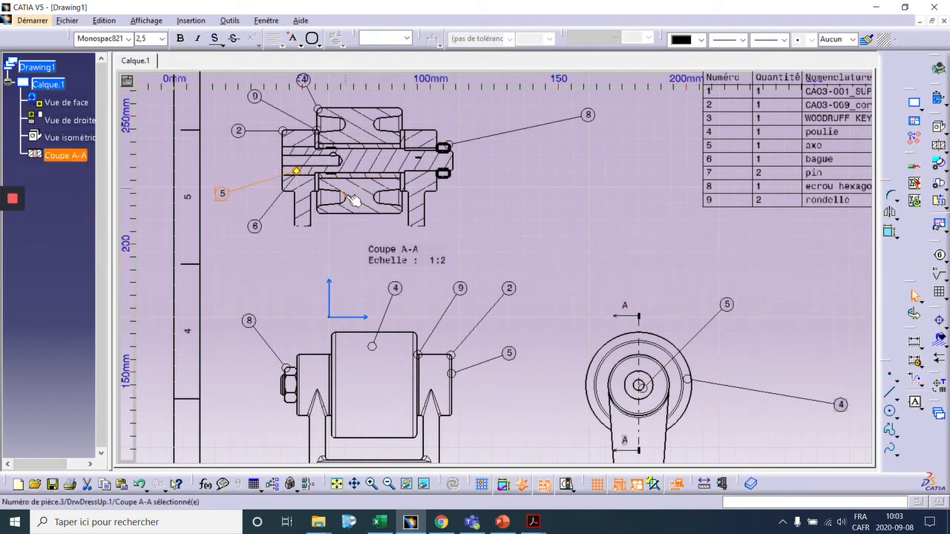
Step: Move balloon 6 of section A-A to the nut side, below the shaft, and anchor its leader at the lower bushing's edge
drag(255, 226, 499, 226)
click(319, 148)
drag(319, 148, 386, 182)
mouse_move(387, 190)
ctrl+middle_down()
mouse_move(393, 140)
mouse_move(442, 221)
mouse_move(402, 172)
ctrl+middle_up()
mouse_move(347, 141)
mouse_down()
mouse_move(317, 152)
mouse_move(349, 154)
mouse_up()
middle_drag(344, 215, 379, 222)
drag(334, 229, 305, 109)
middle_drag(289, 174, 475, 298)
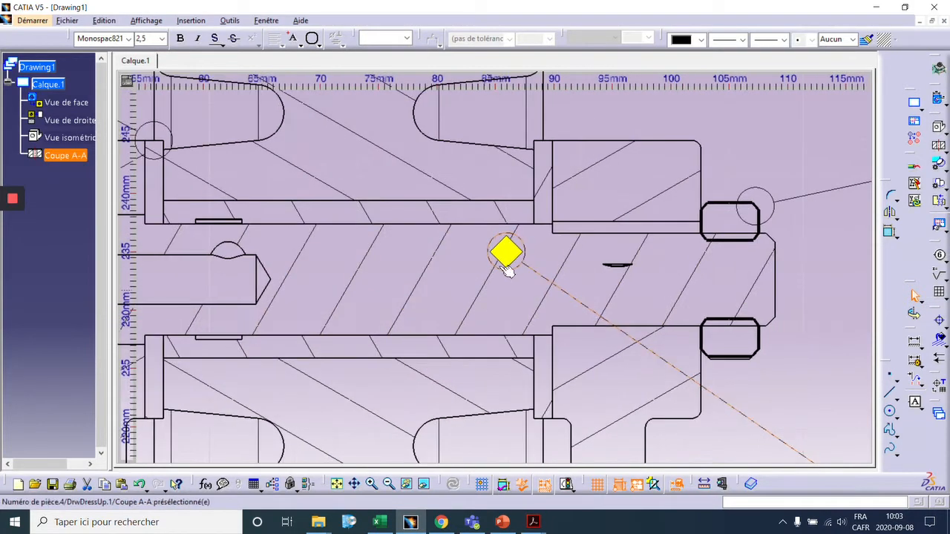
drag(507, 271, 500, 349)
click(736, 379)
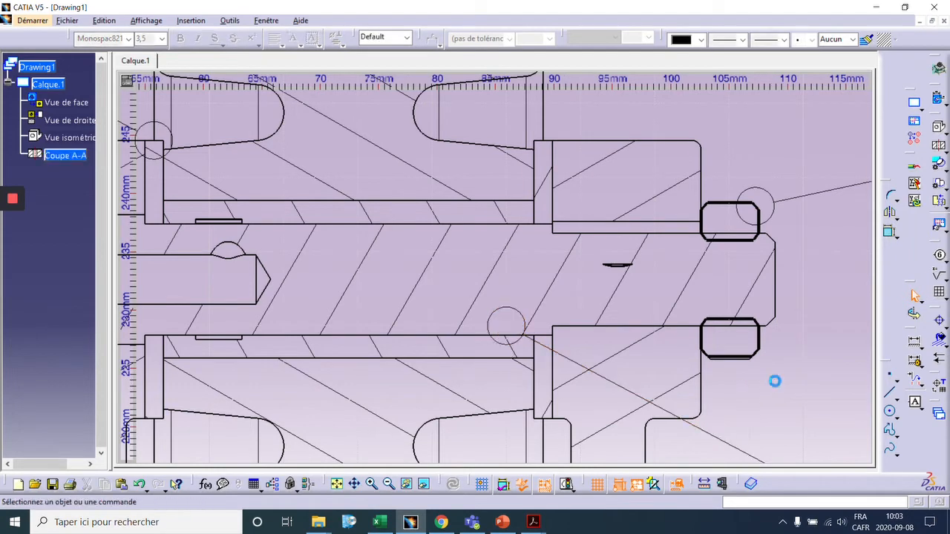
Step: Delete part number balloon 8 of the hexagonal nut from section A-A
mouse_move(742, 379)
middle_down()
mouse_move(651, 253)
mouse_move(663, 355)
mouse_move(596, 235)
mouse_move(592, 146)
mouse_move(597, 176)
middle_up()
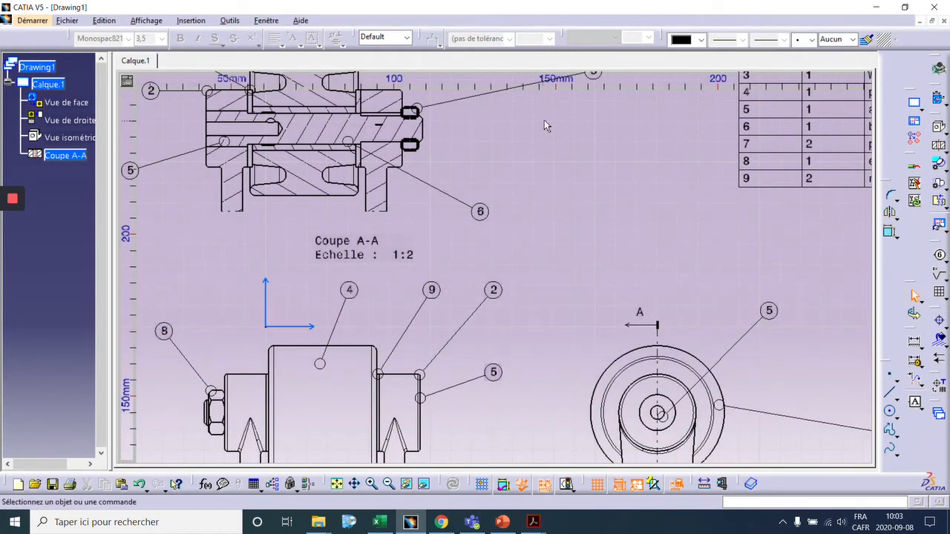
middle_drag(544, 125, 527, 186)
click(526, 176)
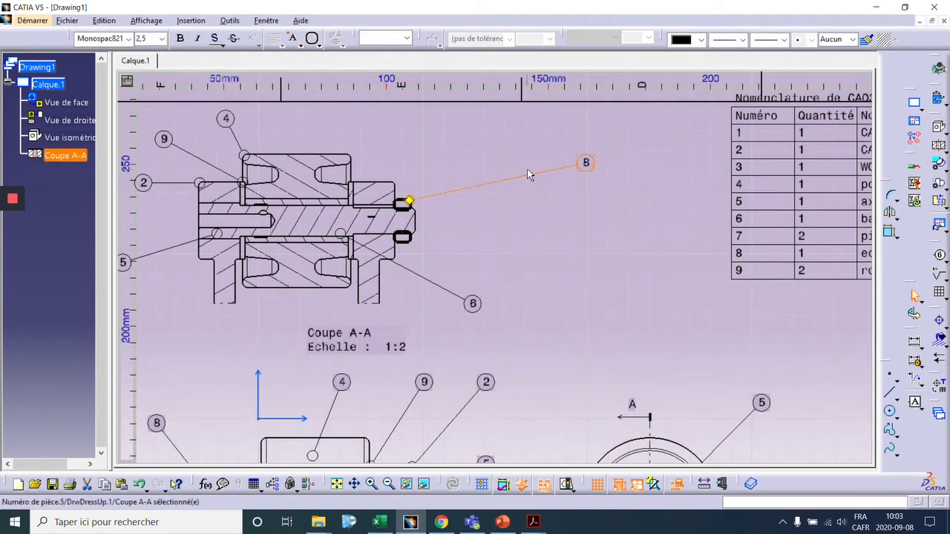
key(Delete)
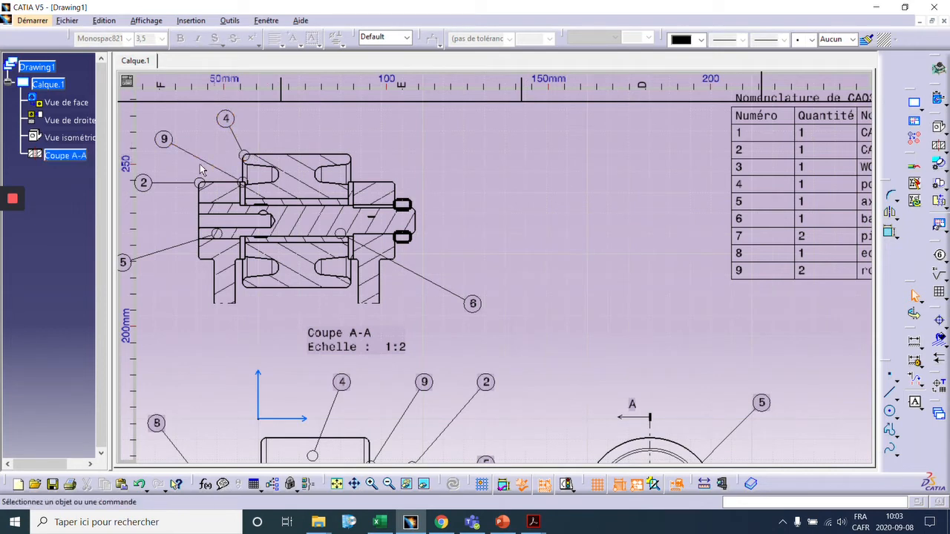
Step: Move balloon 2 of section A-A to the nut side and anchor its leader on the hatched body beside the nut
middle_drag(271, 218, 396, 205)
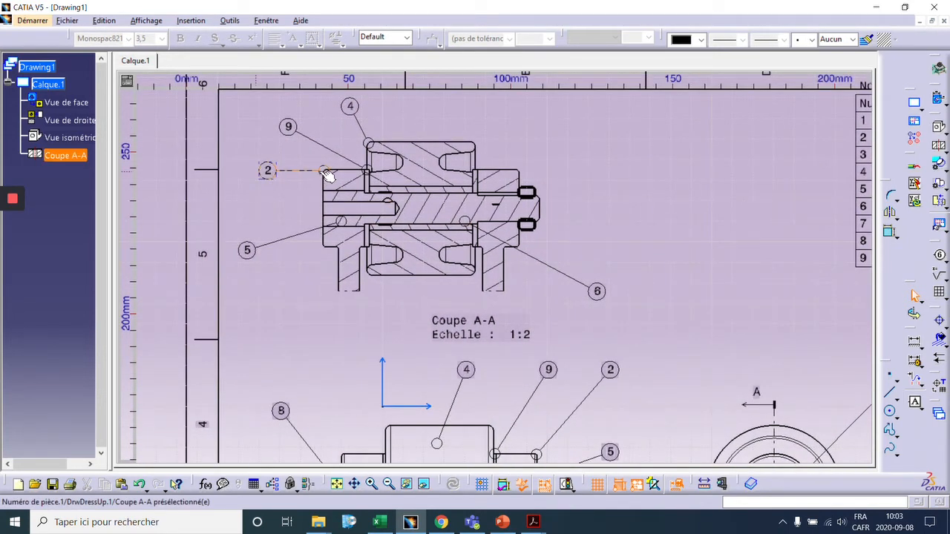
drag(327, 175, 670, 165)
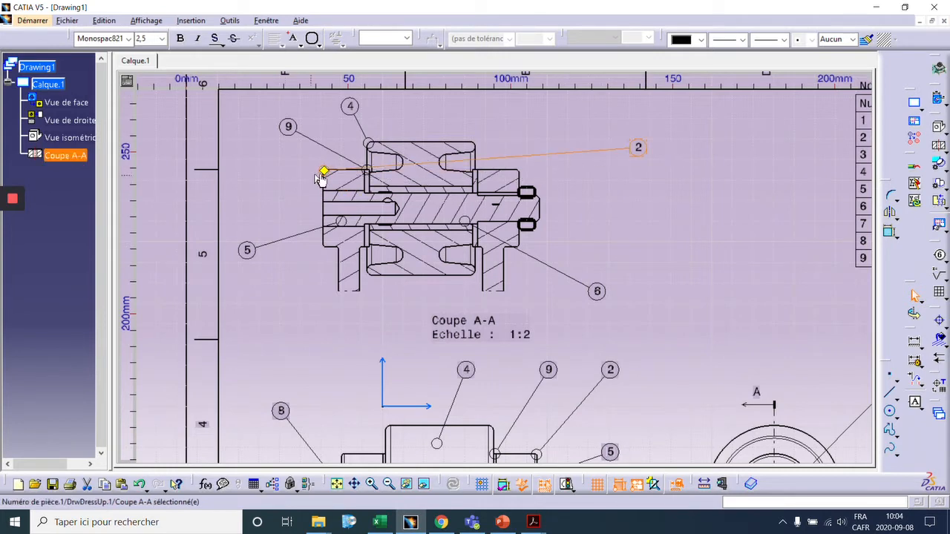
drag(329, 175, 505, 180)
click(683, 206)
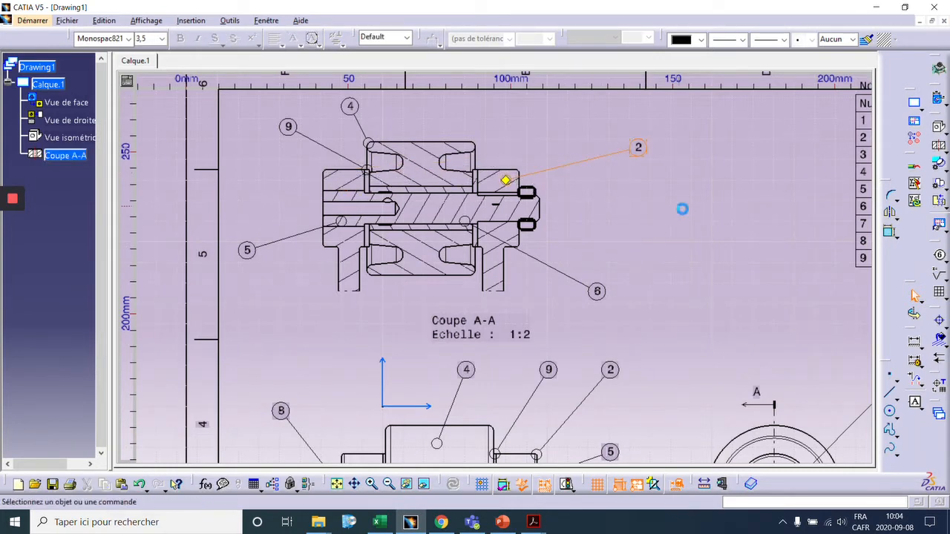
Step: Add part number balloon 7 to the unlabelled pin end in the front view, placed above and outside the pin
mouse_move(603, 262)
middle_down()
mouse_move(616, 168)
mouse_move(586, 236)
mouse_move(572, 169)
middle_up()
mouse_move(566, 299)
middle_down()
mouse_move(567, 197)
mouse_move(562, 230)
middle_up()
middle_drag(535, 400, 547, 352)
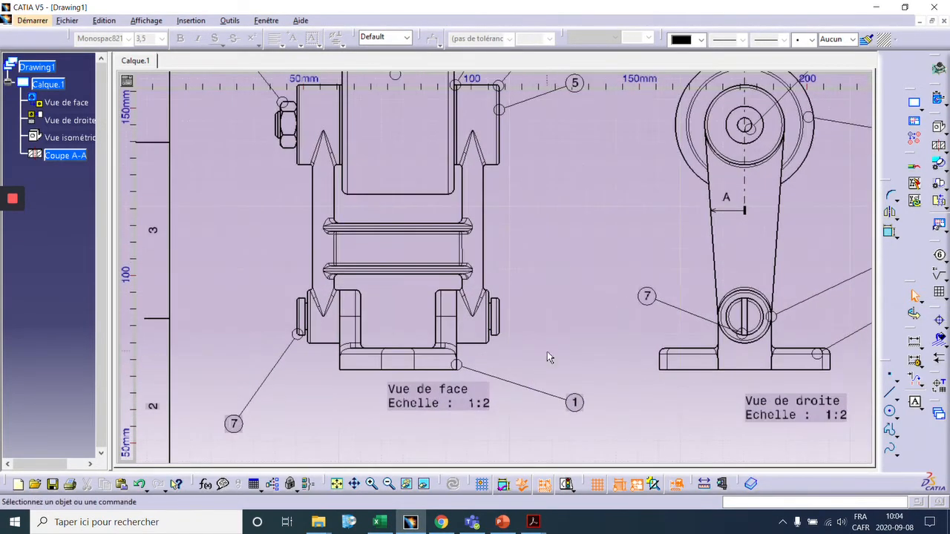
middle_drag(573, 241, 556, 210)
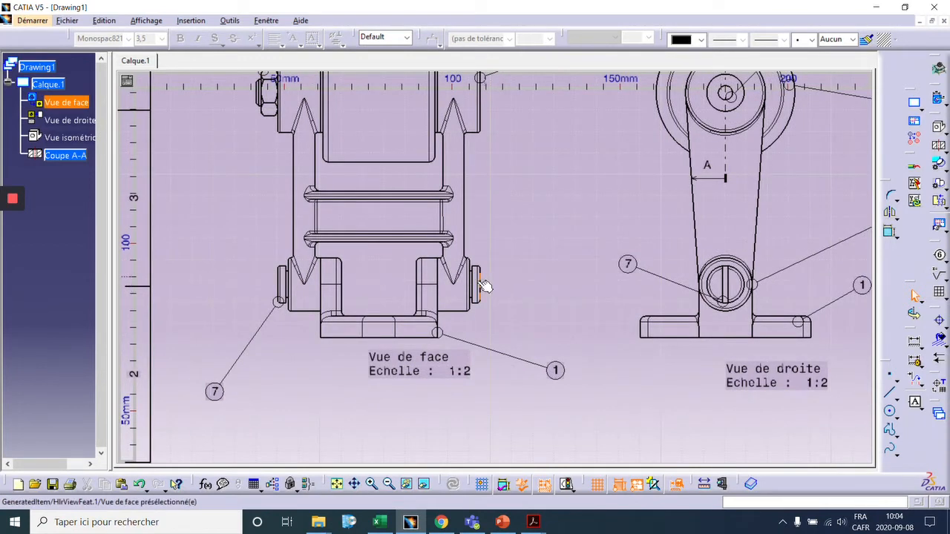
click(939, 254)
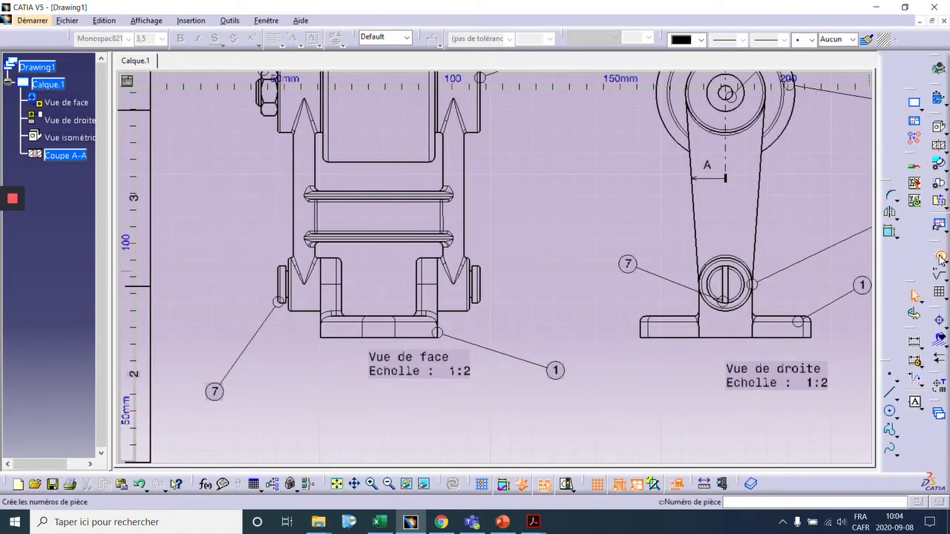
click(481, 280)
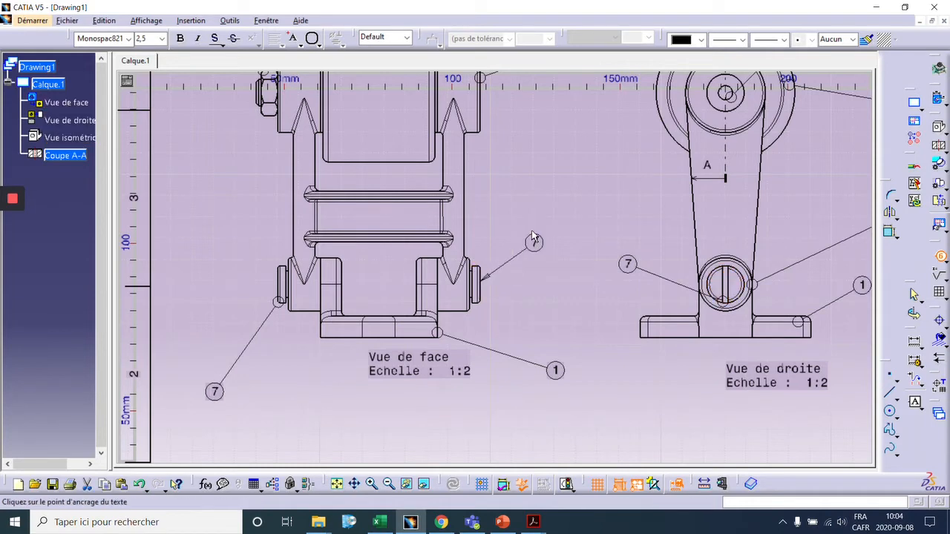
click(576, 221)
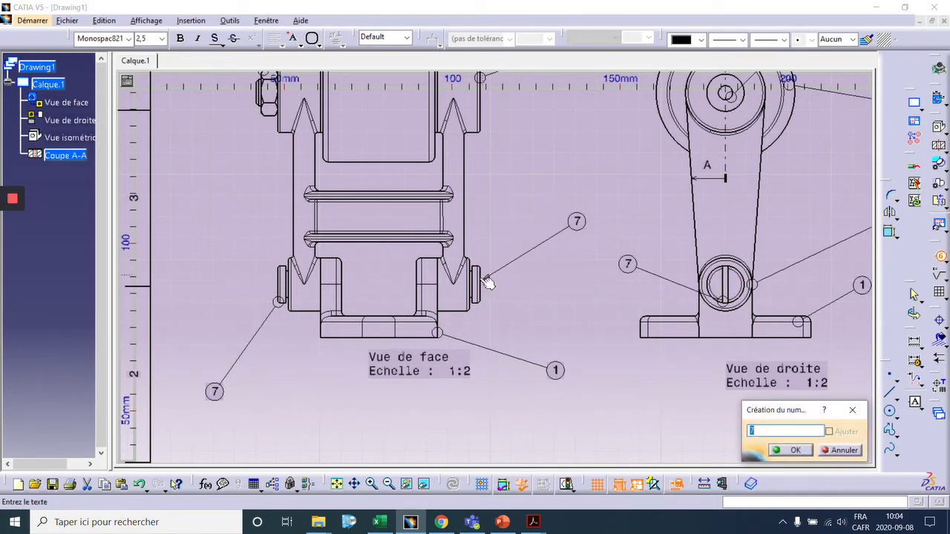
click(794, 450)
Step: In the right view, move balloon 7 below the base and anchor balloon 2's leader on the arm's face
middle_drag(553, 263, 470, 244)
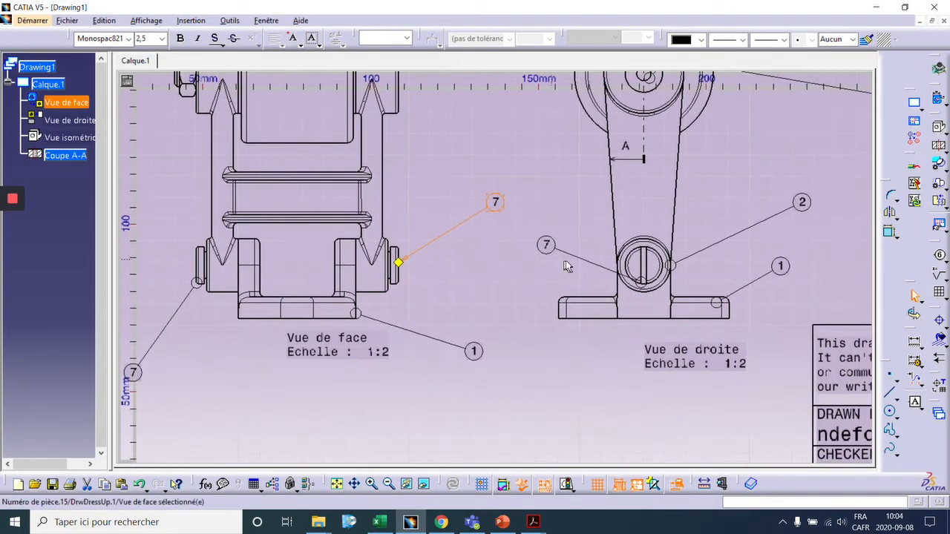
drag(546, 243, 558, 365)
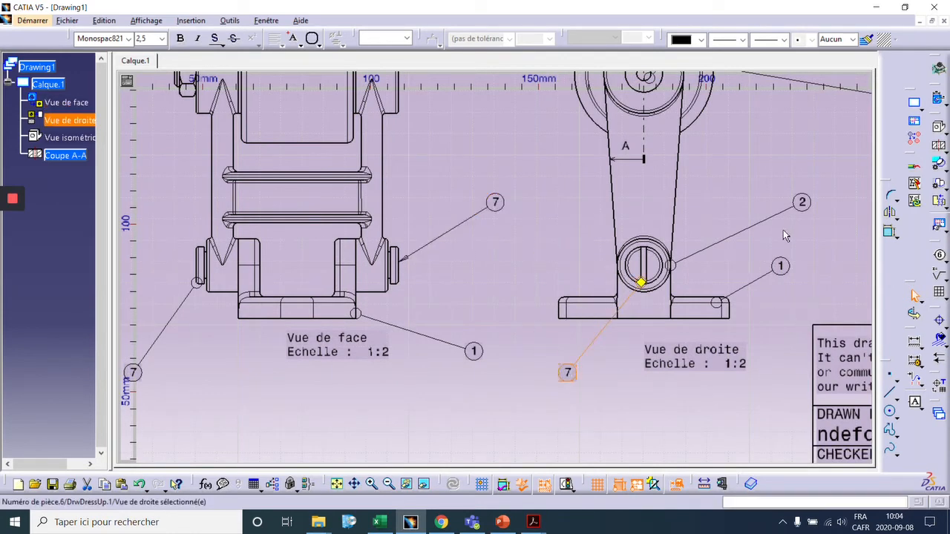
click(805, 214)
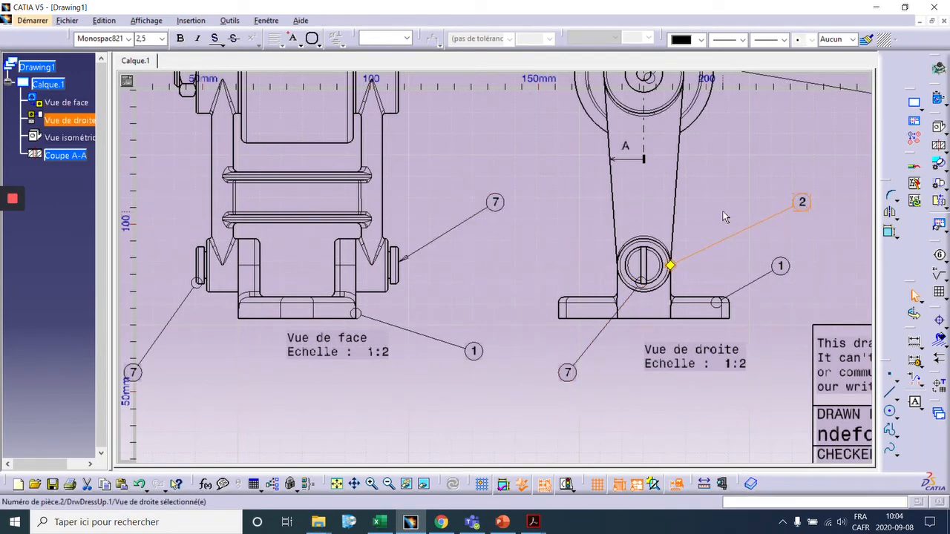
middle_drag(725, 216, 717, 274)
middle_drag(689, 203, 602, 261)
middle_drag(566, 206, 551, 258)
middle_drag(553, 301, 572, 193)
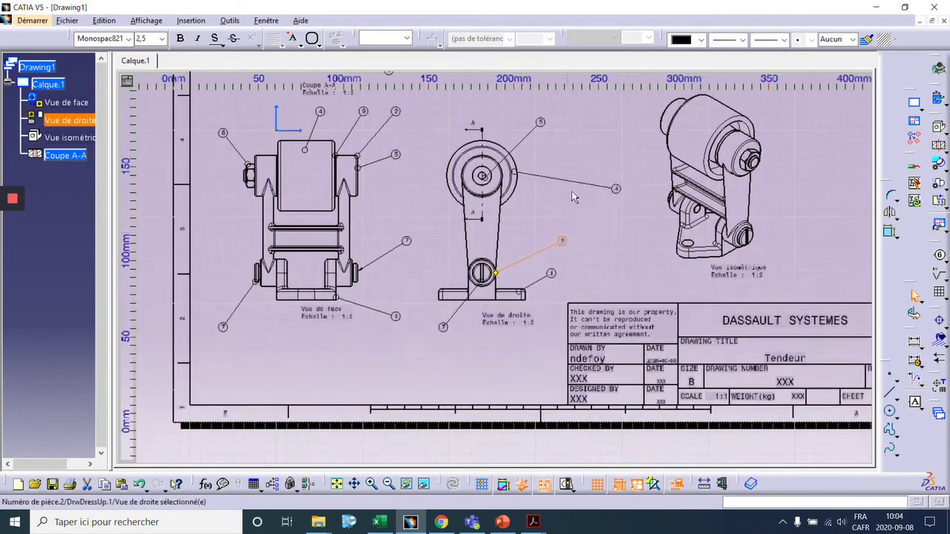
middle_drag(547, 253, 536, 221)
drag(496, 284, 489, 154)
click(740, 241)
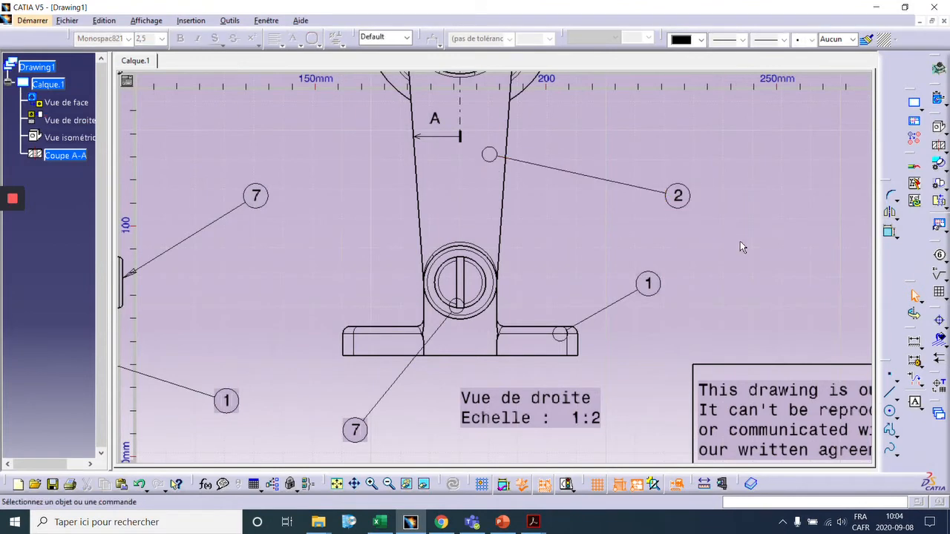
Step: Delete part number balloon 5 from the front view
middle_drag(739, 241, 728, 319)
middle_drag(581, 246, 583, 329)
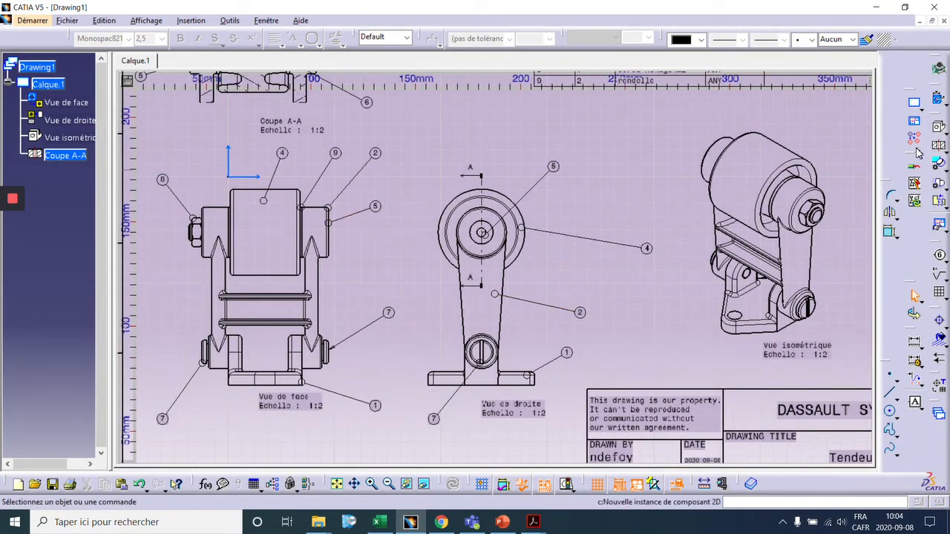
click(939, 123)
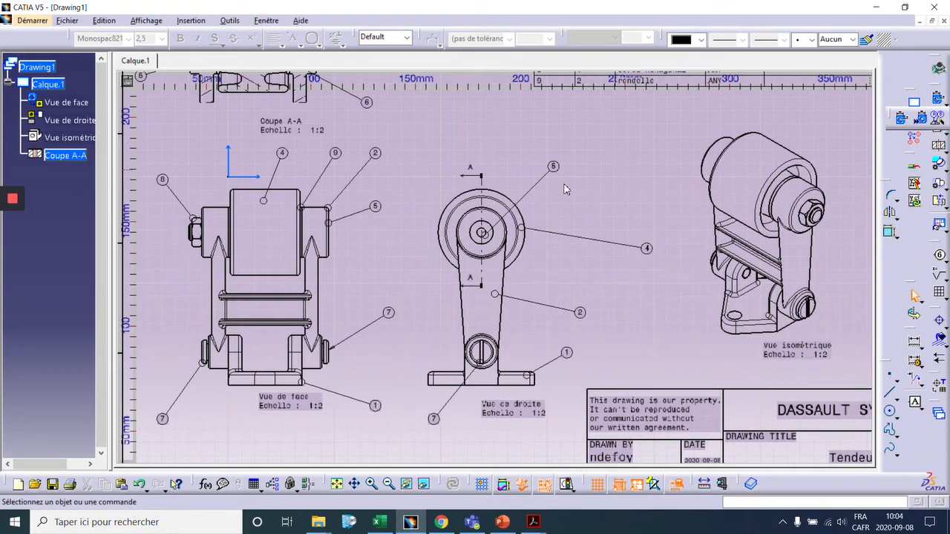
middle_drag(438, 160, 489, 196)
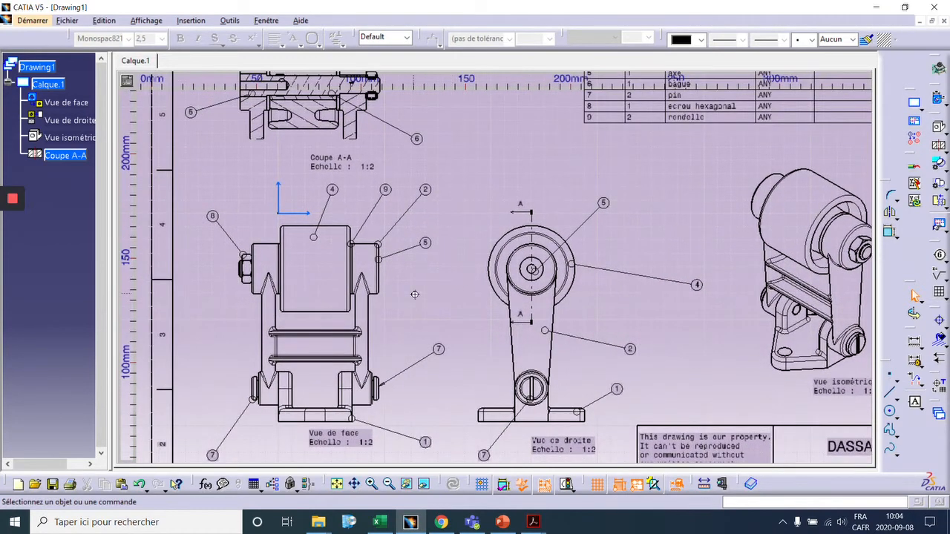
mouse_move(415, 294)
ctrl+middle_down()
mouse_move(397, 279)
mouse_move(423, 242)
ctrl+middle_up()
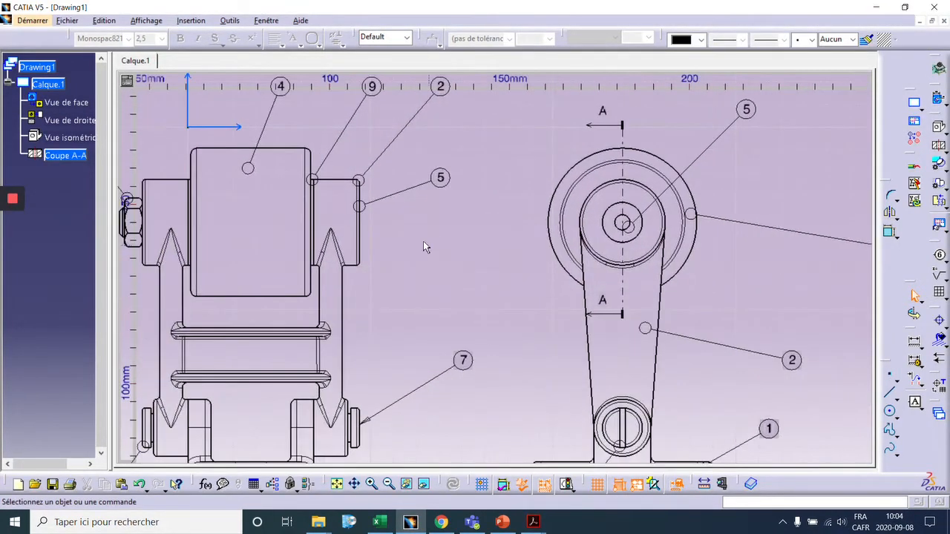
click(414, 187)
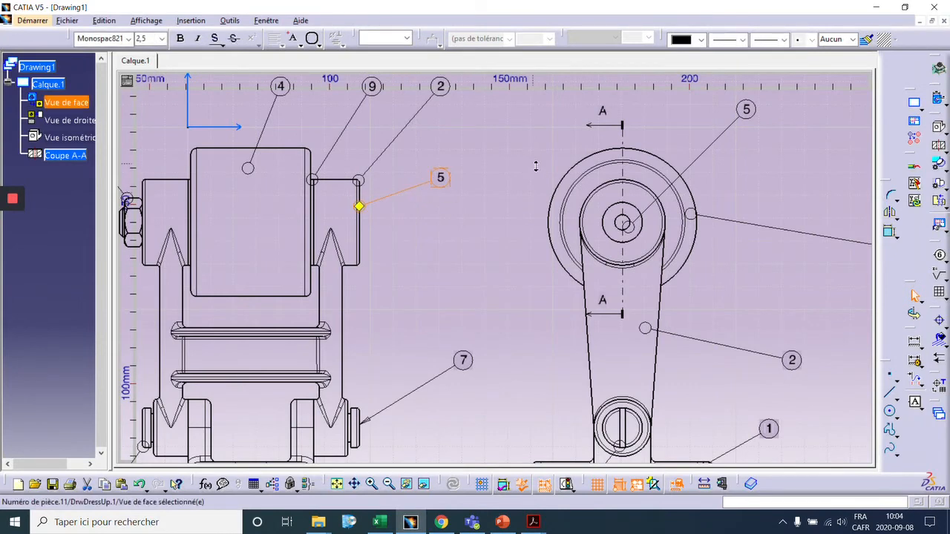
ctrl+middle_drag(531, 160, 608, 216)
middle_drag(399, 228, 441, 268)
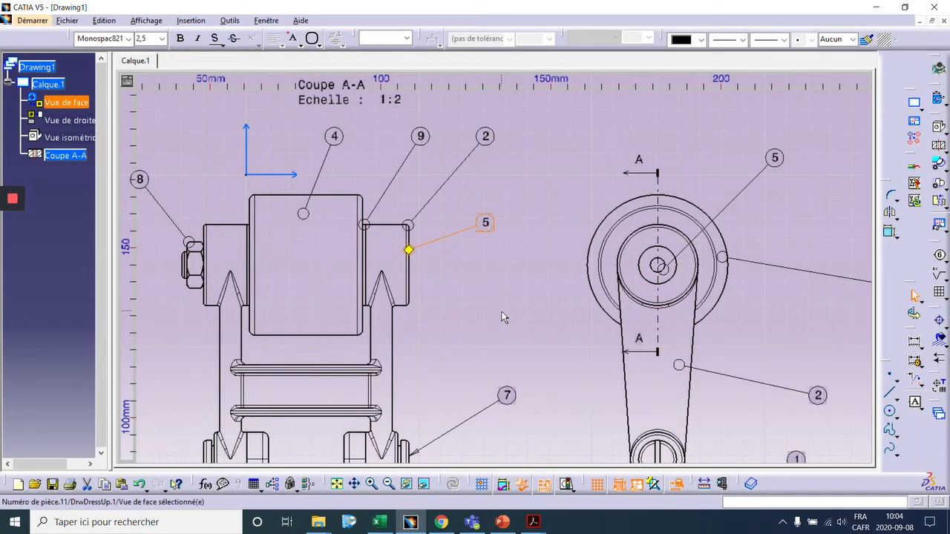
key(Delete)
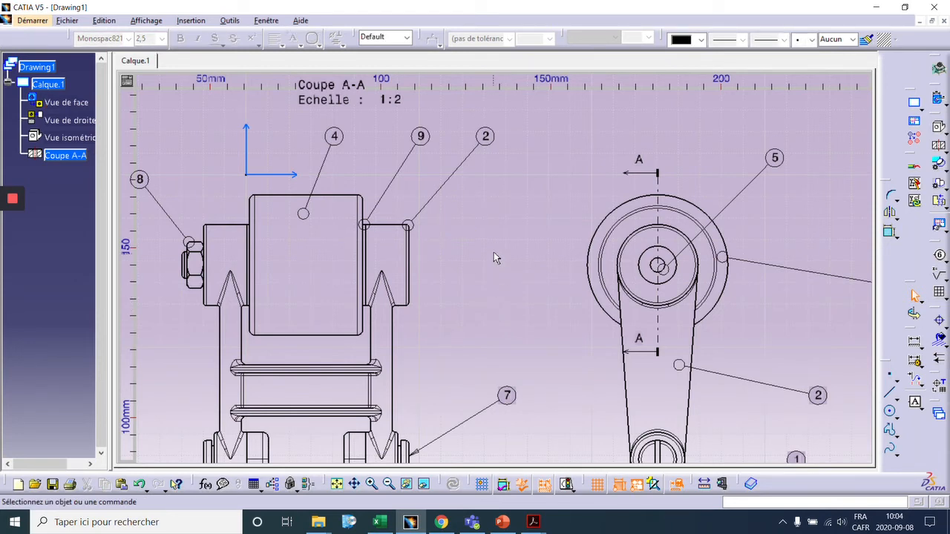
Step: In the right view, move balloon 4 closer to the pulley so its leader runs horizontally from the rim
ctrl+middle_drag(497, 265, 507, 315)
click(699, 279)
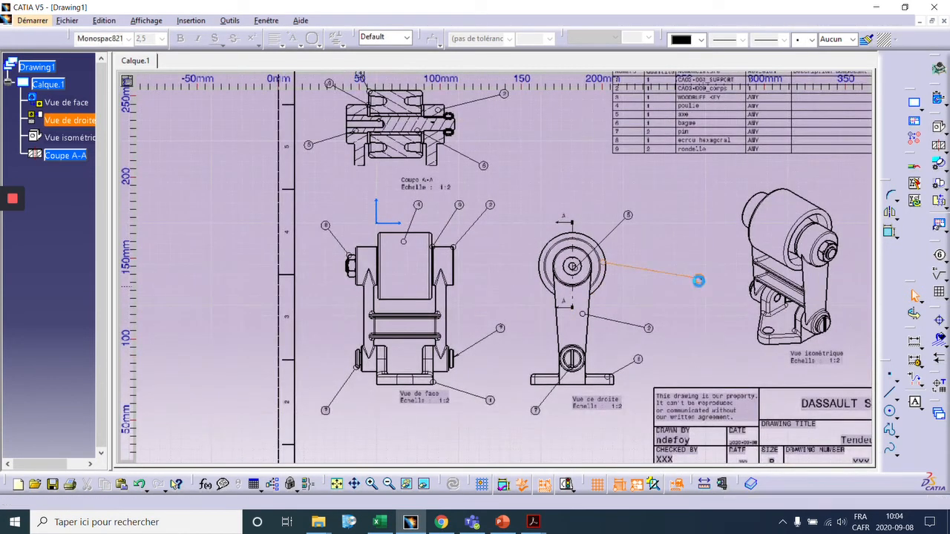
drag(702, 286, 643, 271)
click(687, 311)
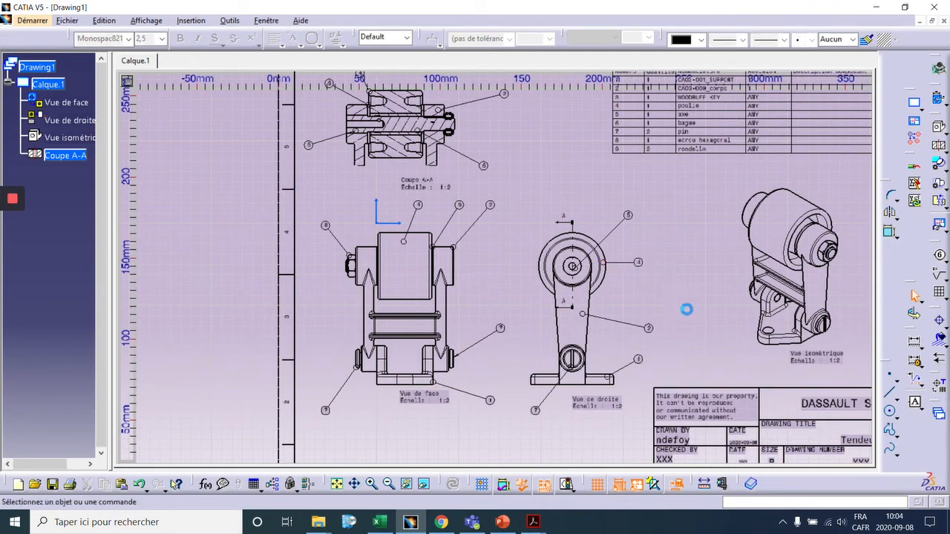
middle_drag(701, 286, 564, 318)
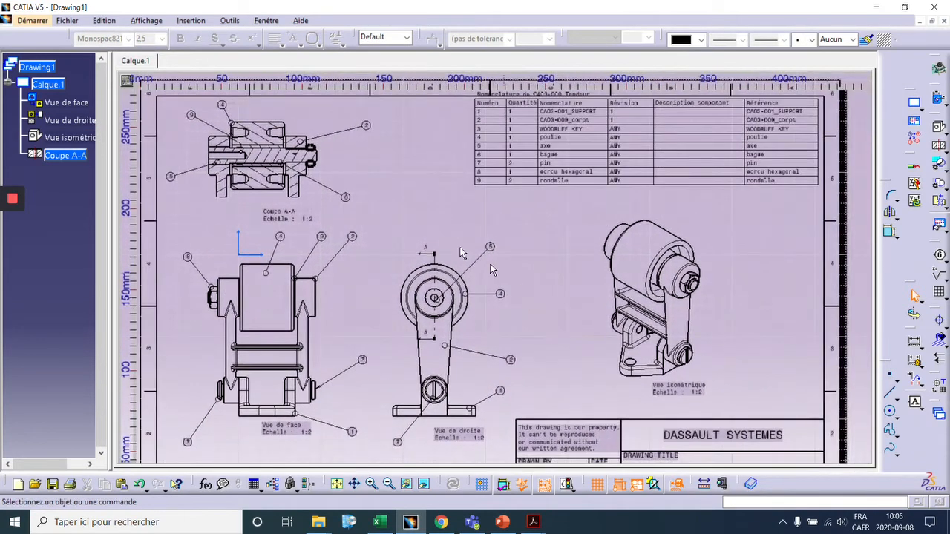
mouse_move(598, 240)
middle_down()
mouse_move(592, 233)
mouse_move(594, 245)
middle_up()
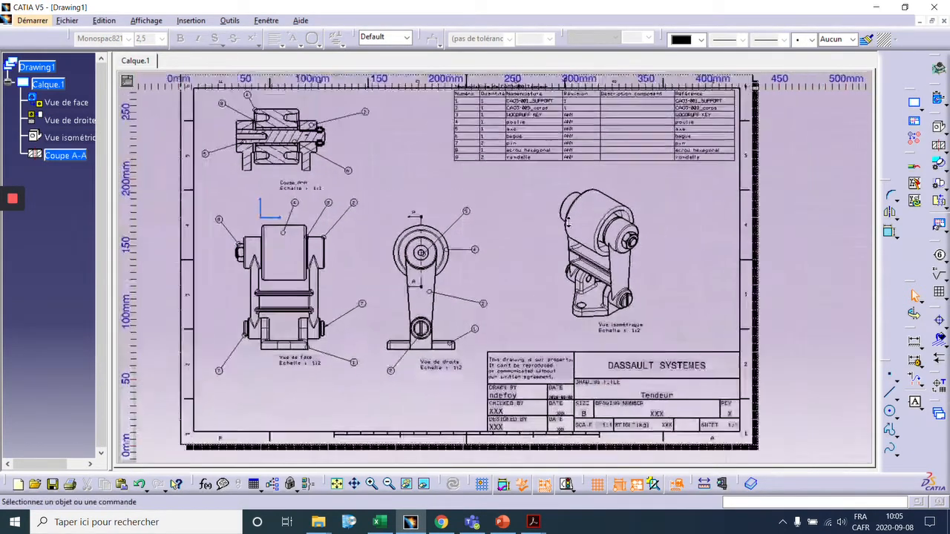
mouse_move(707, 232)
middle_down()
mouse_move(698, 269)
mouse_move(717, 267)
mouse_move(724, 279)
middle_up()
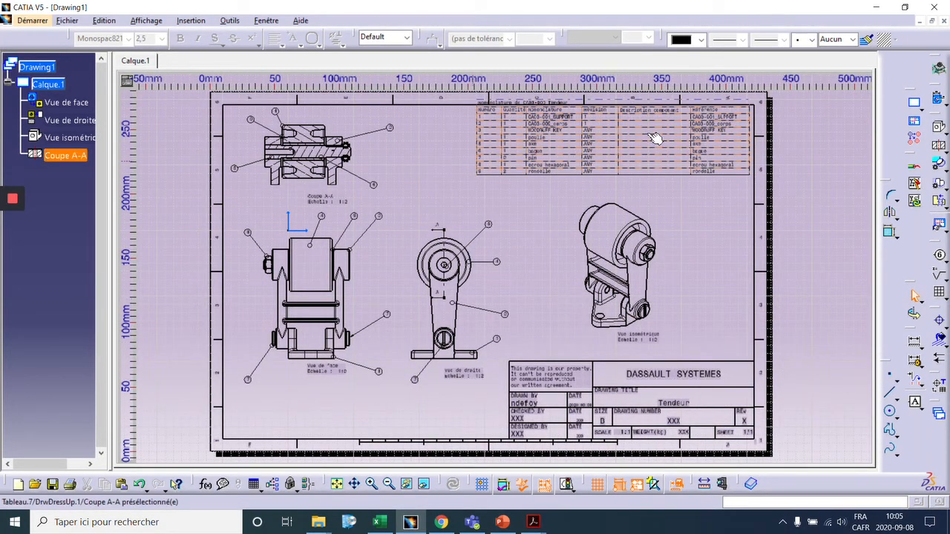
click(681, 148)
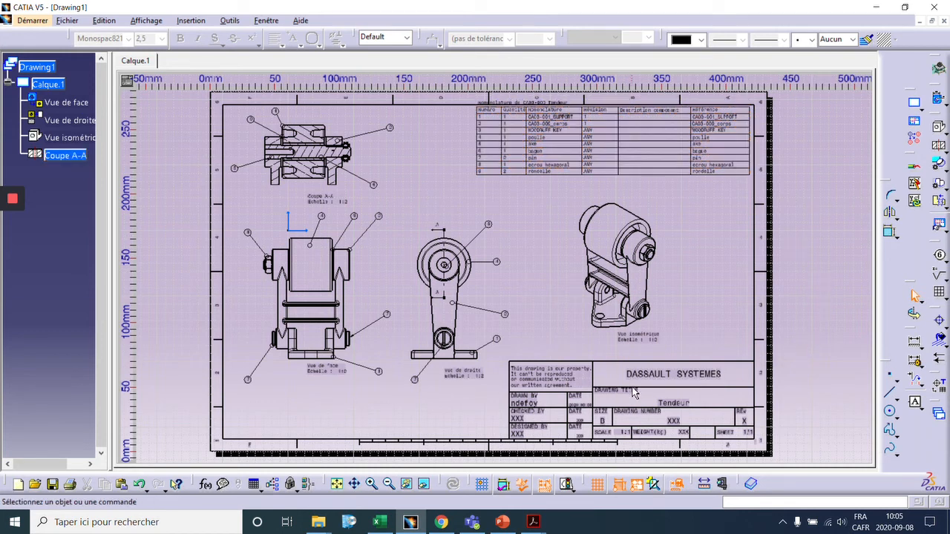